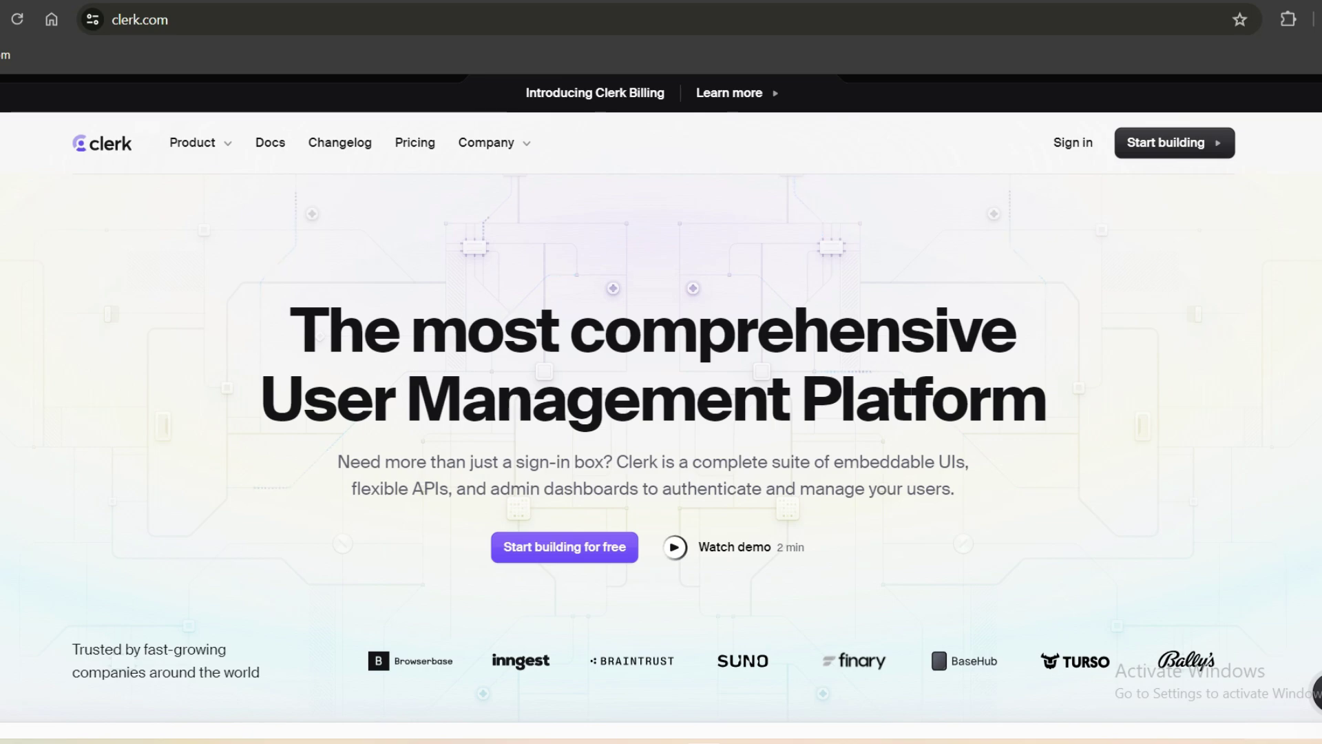
scroll(661, 398, down, 2)
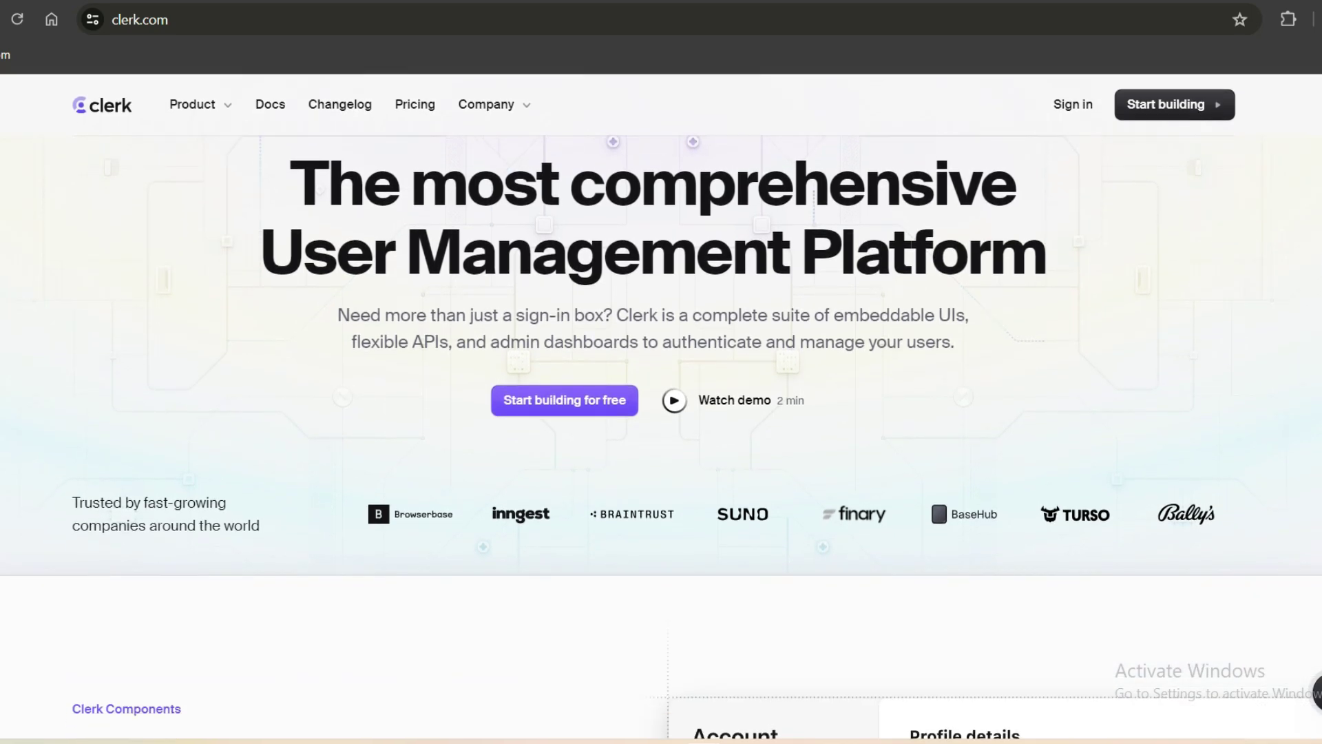
scroll(661, 414, down, 2)
scroll(661, 414, down, 2)
scroll(662, 413, down, 2)
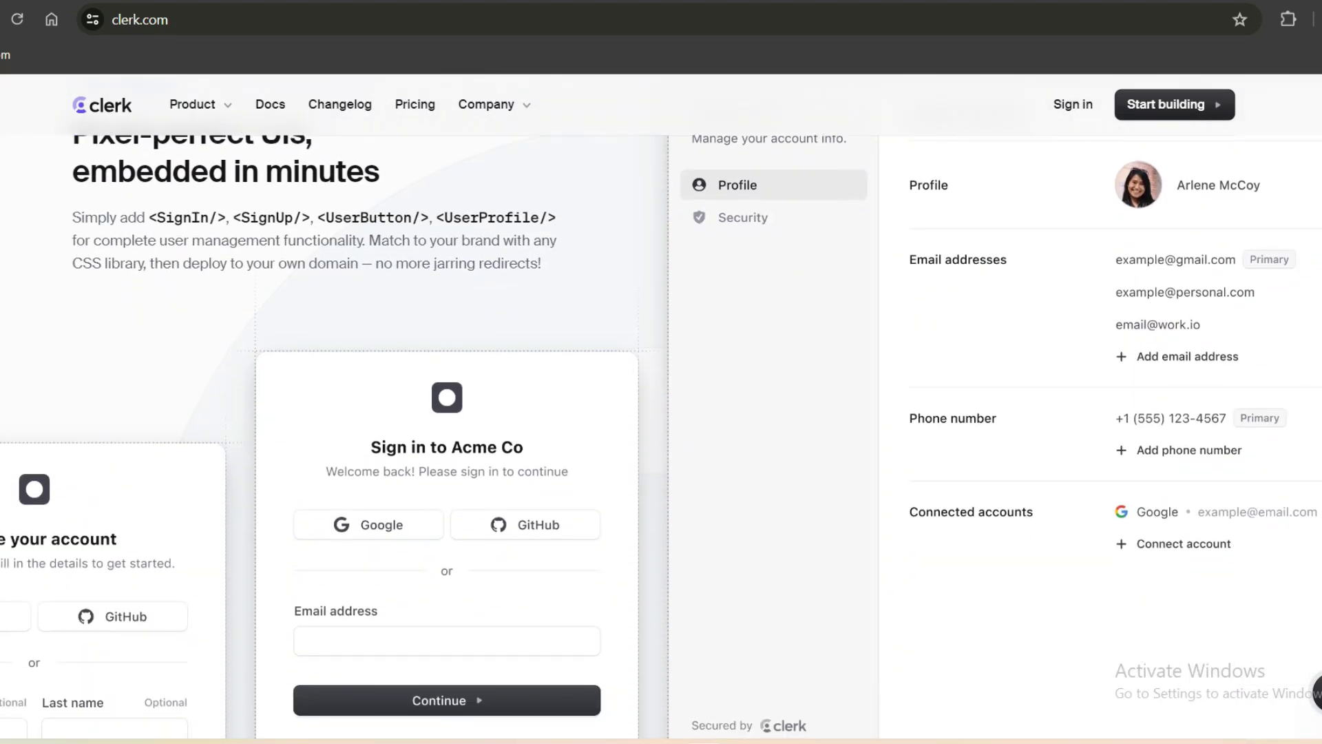
scroll(661, 413, down, 1)
scroll(429, 421, down, 1)
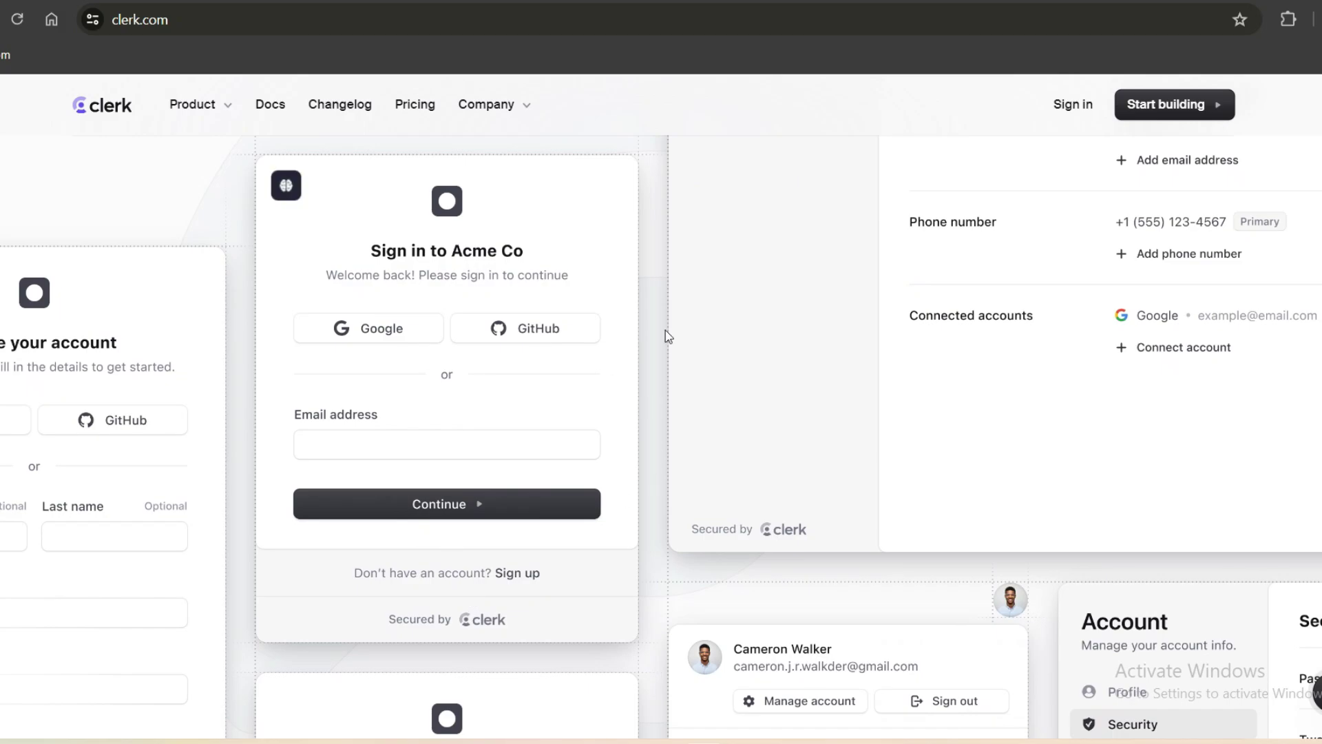
scroll(662, 414, down, 4)
scroll(662, 414, down, 3)
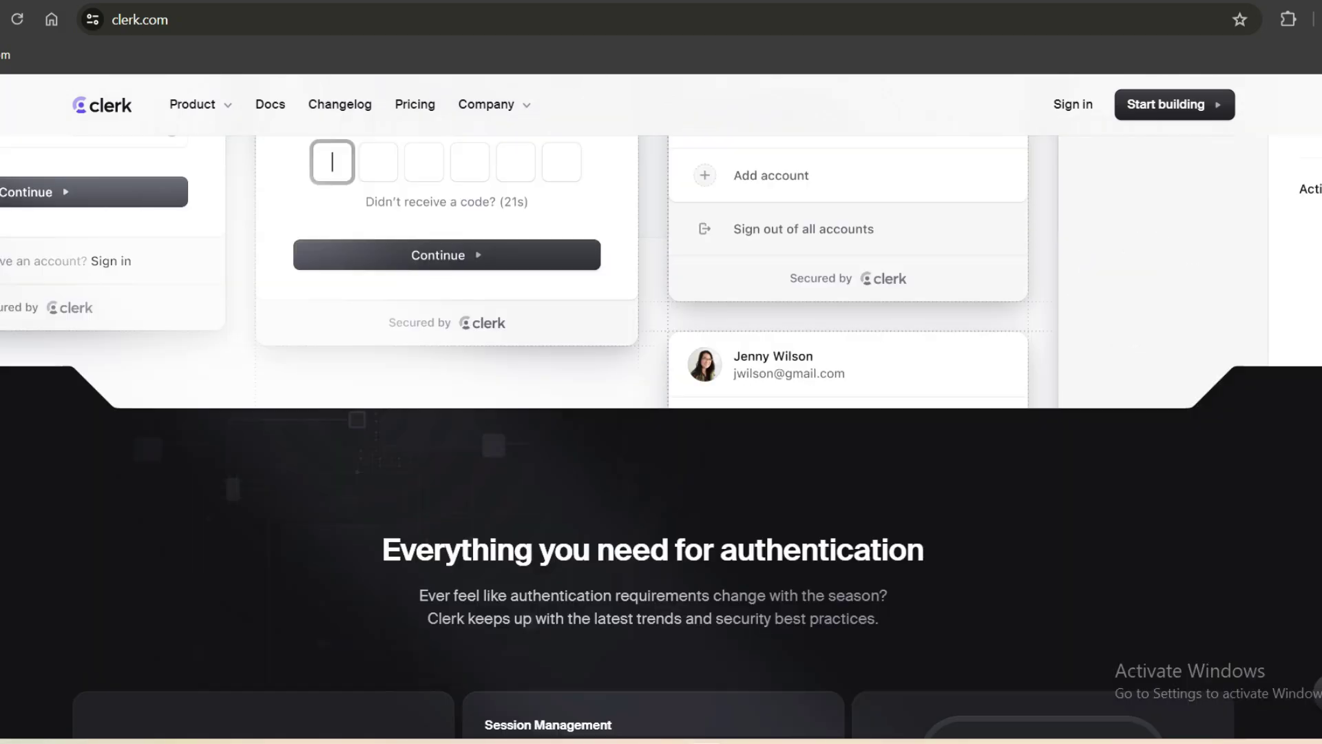
scroll(661, 414, down, 2)
scroll(661, 413, down, 2)
scroll(1117, 302, down, 1)
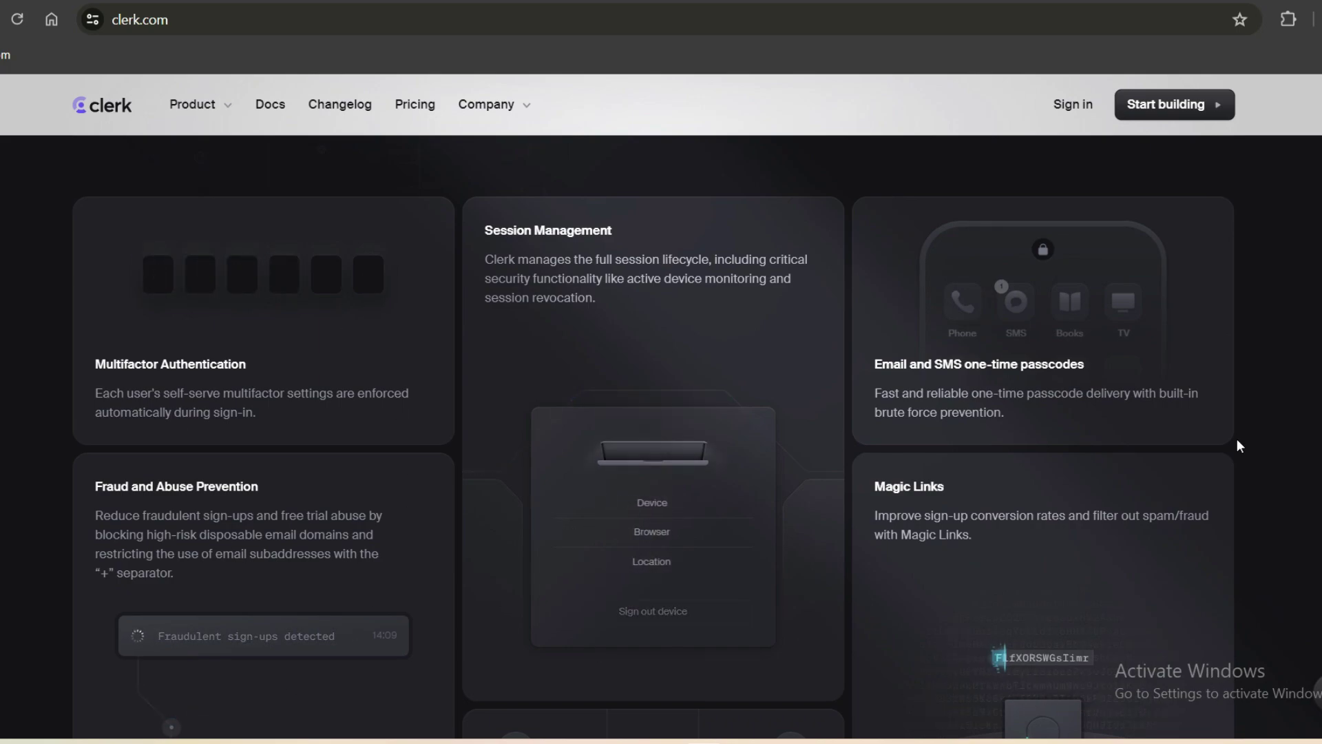
scroll(661, 434, down, 1)
scroll(661, 434, down, 5)
scroll(662, 434, down, 4)
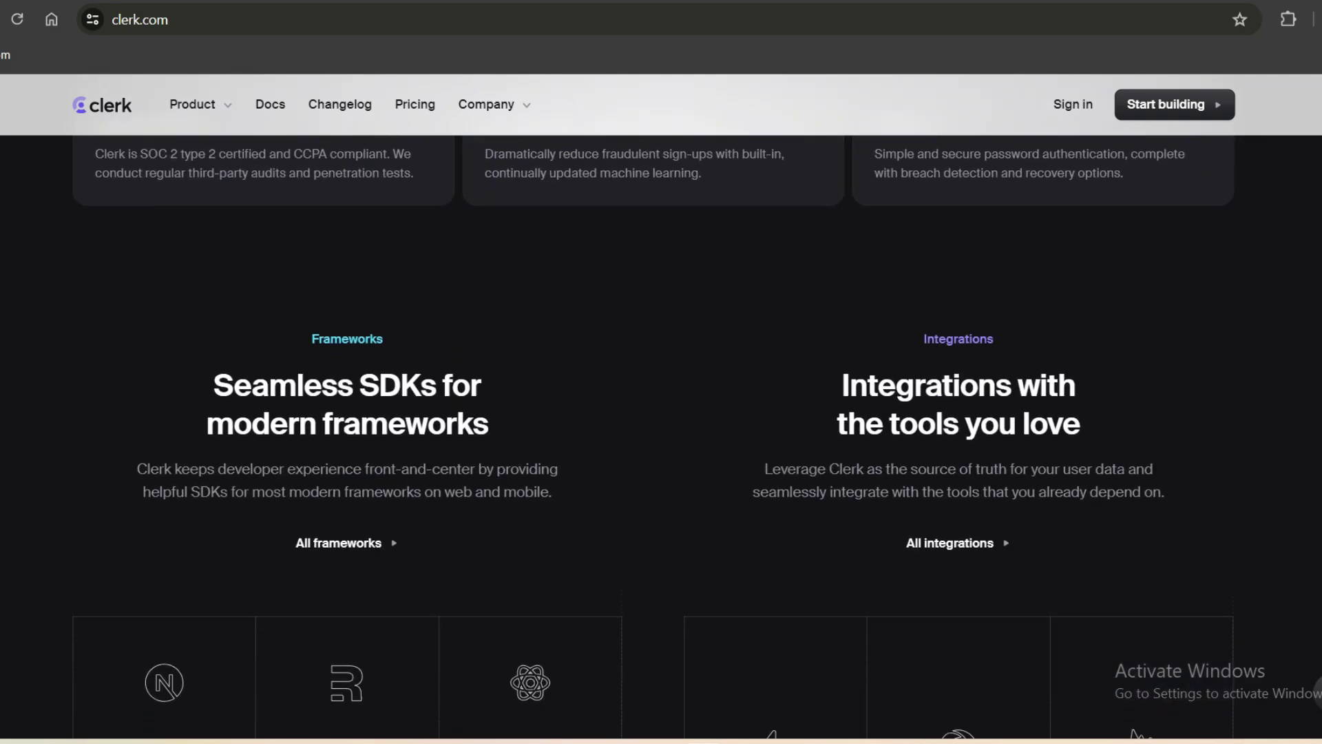
scroll(662, 434, down, 3)
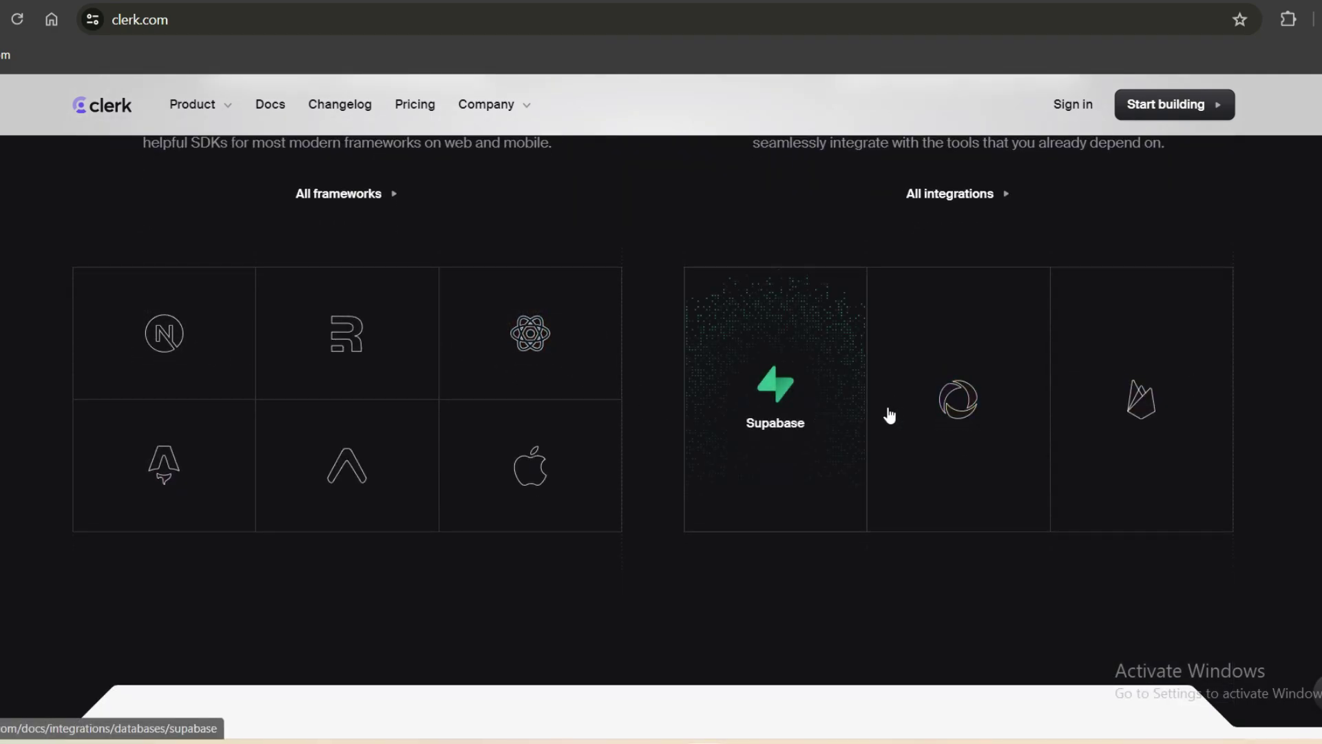
- Go back to the Reddit thread asking whether Clerk is really that good
key(alt+Left)
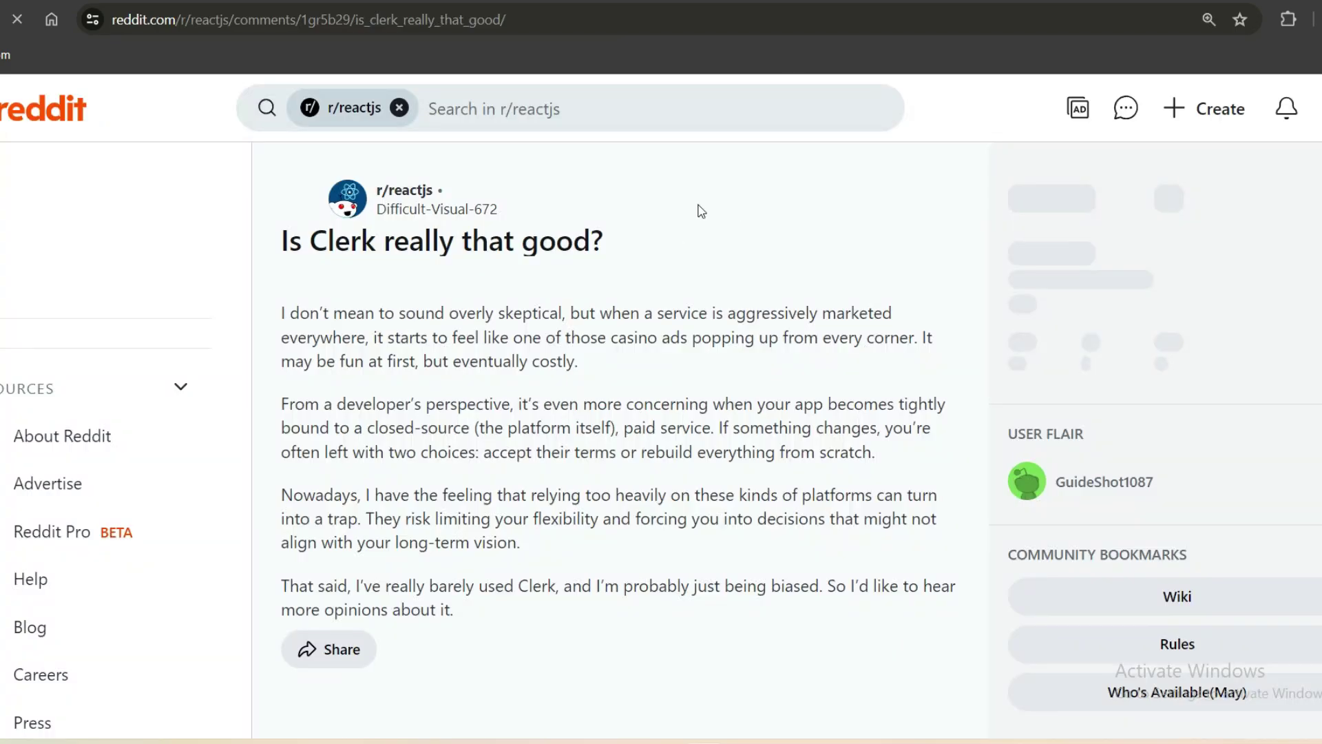
- Highlight in yellow the post paragraphs from "From a developer's perspective" about closed-source lock-in
double_click(294, 240)
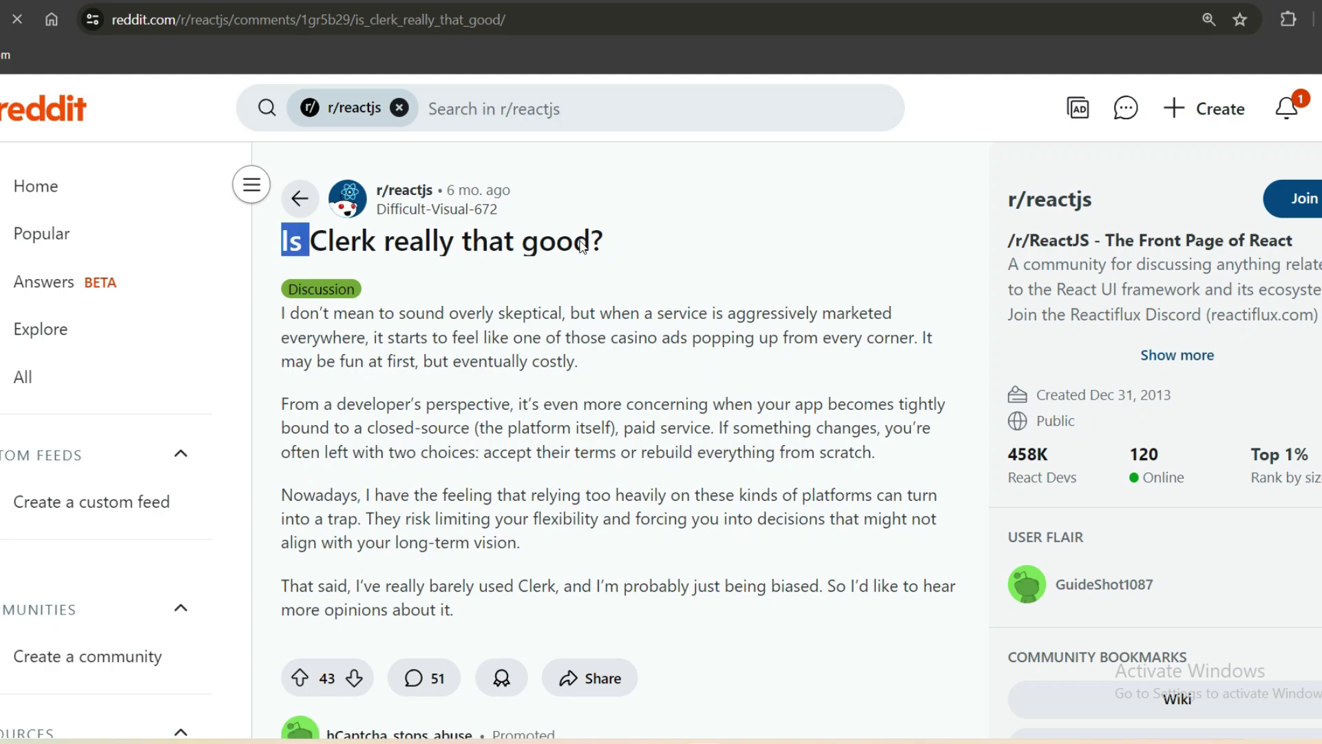
drag(416, 314, 425, 313)
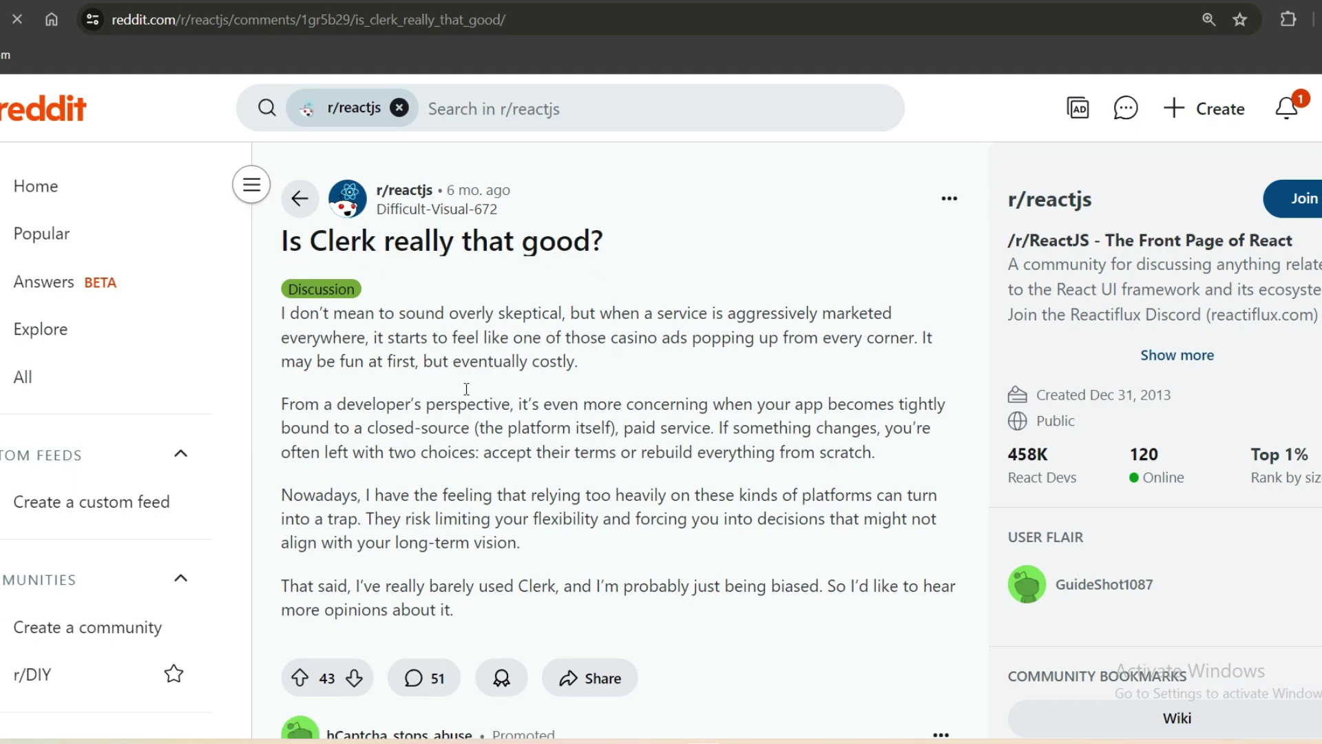
drag(275, 398, 971, 486)
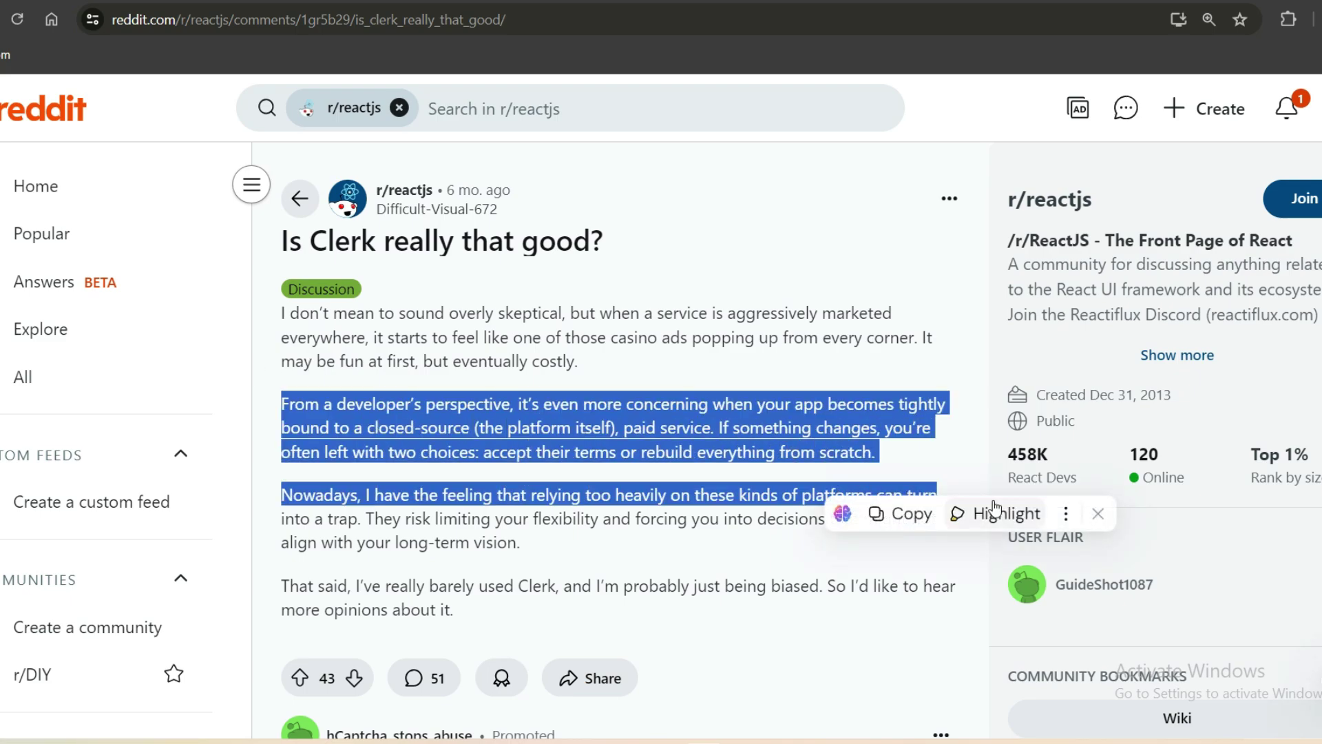
click(914, 508)
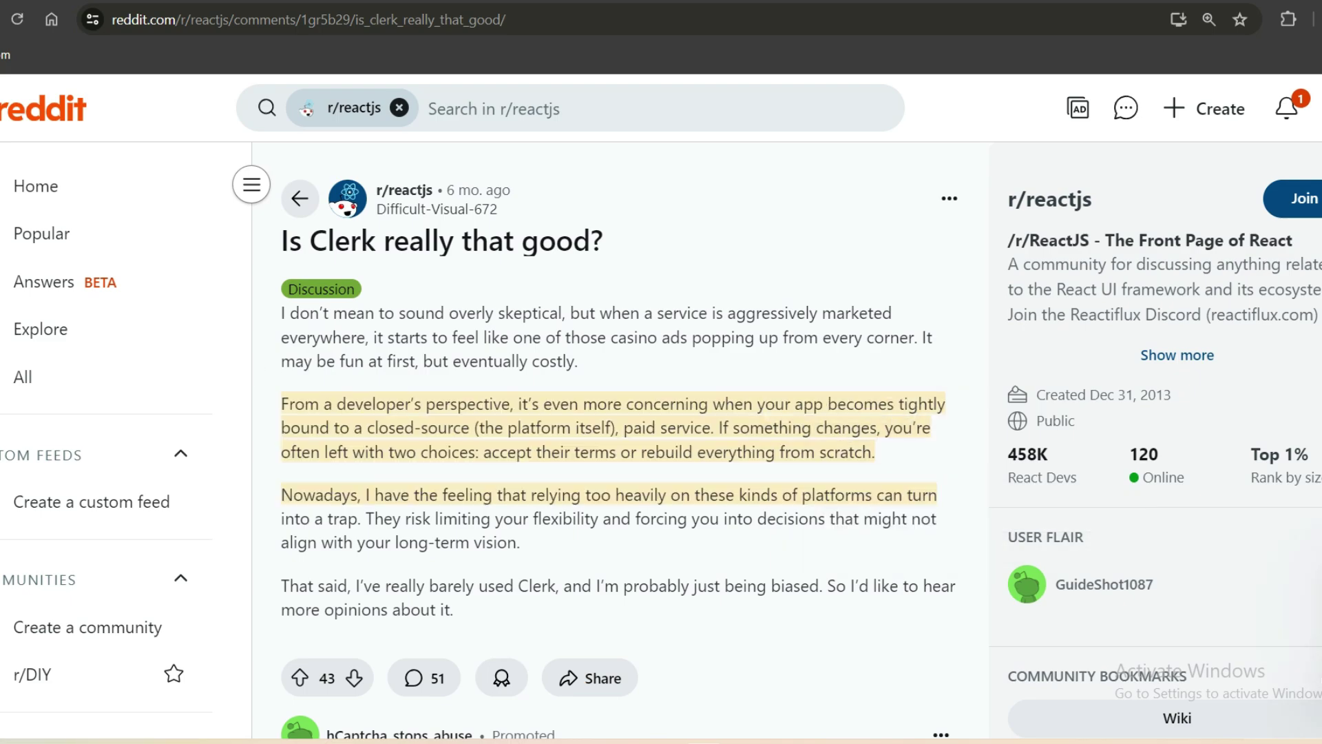
scroll(620, 413, down, 10)
scroll(620, 414, up, 2)
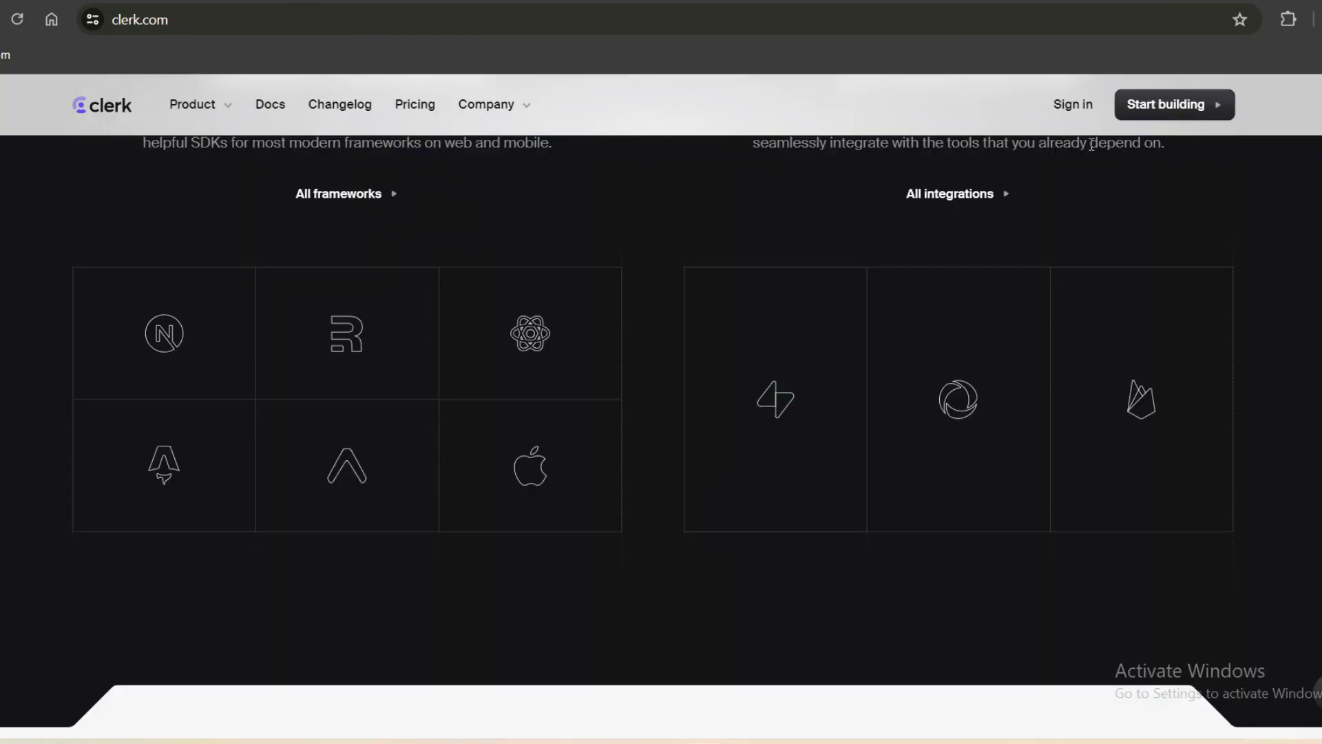
scroll(662, 413, down, 5)
scroll(661, 413, down, 5)
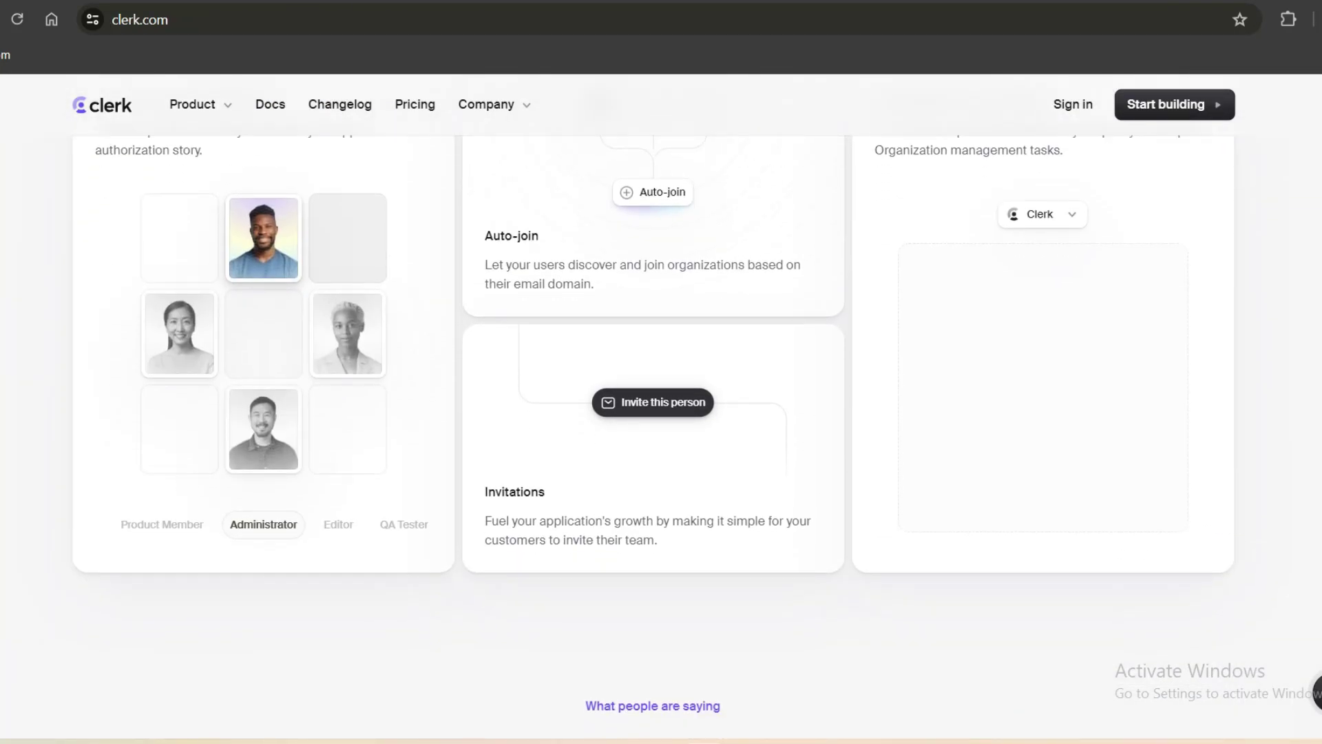
scroll(661, 414, down, 5)
scroll(661, 413, down, 5)
scroll(731, 321, down, 4)
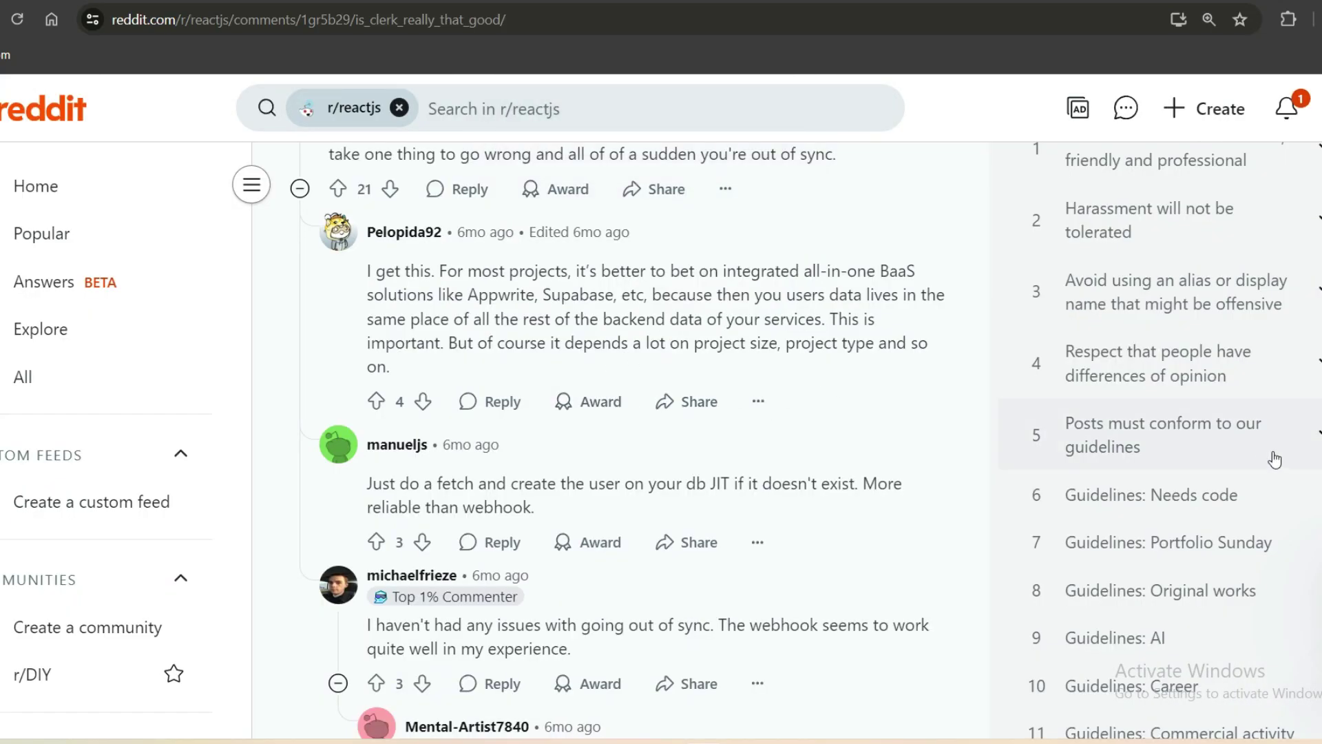
scroll(620, 444, down, 2)
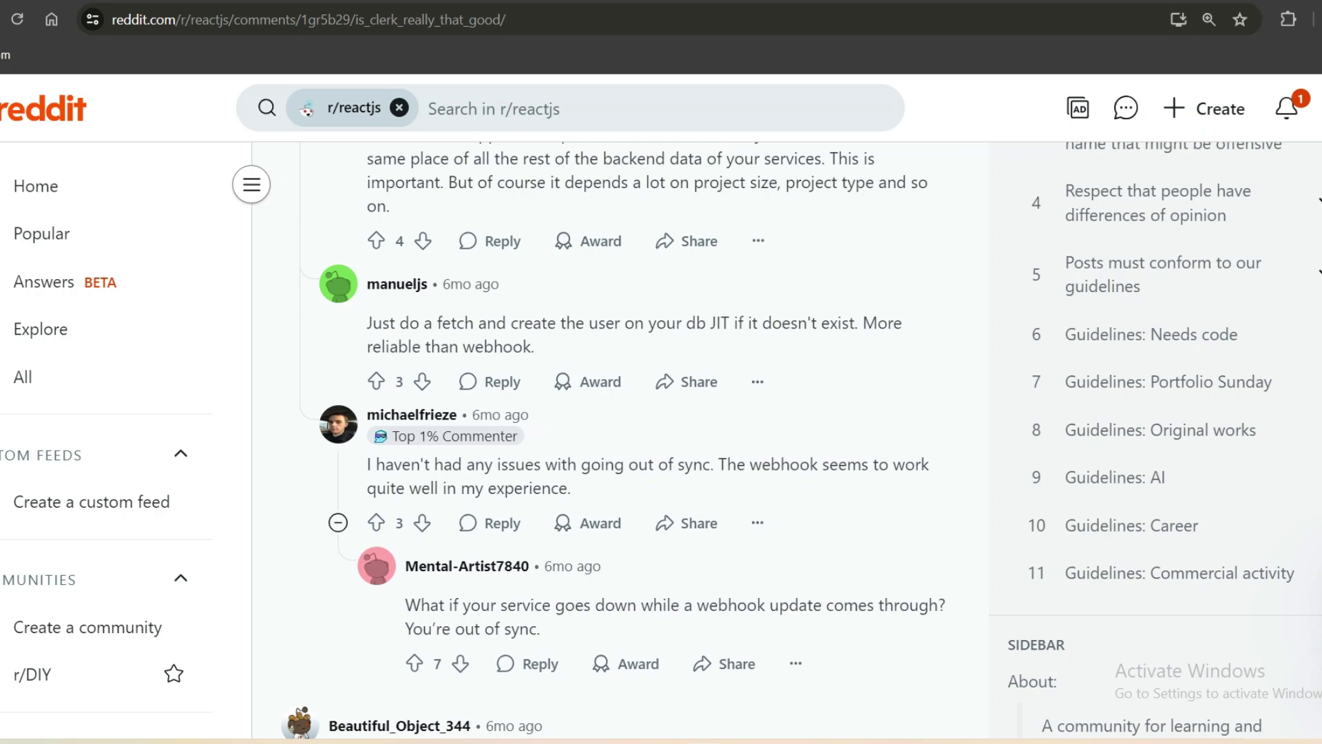
scroll(1254, 244, down, 4)
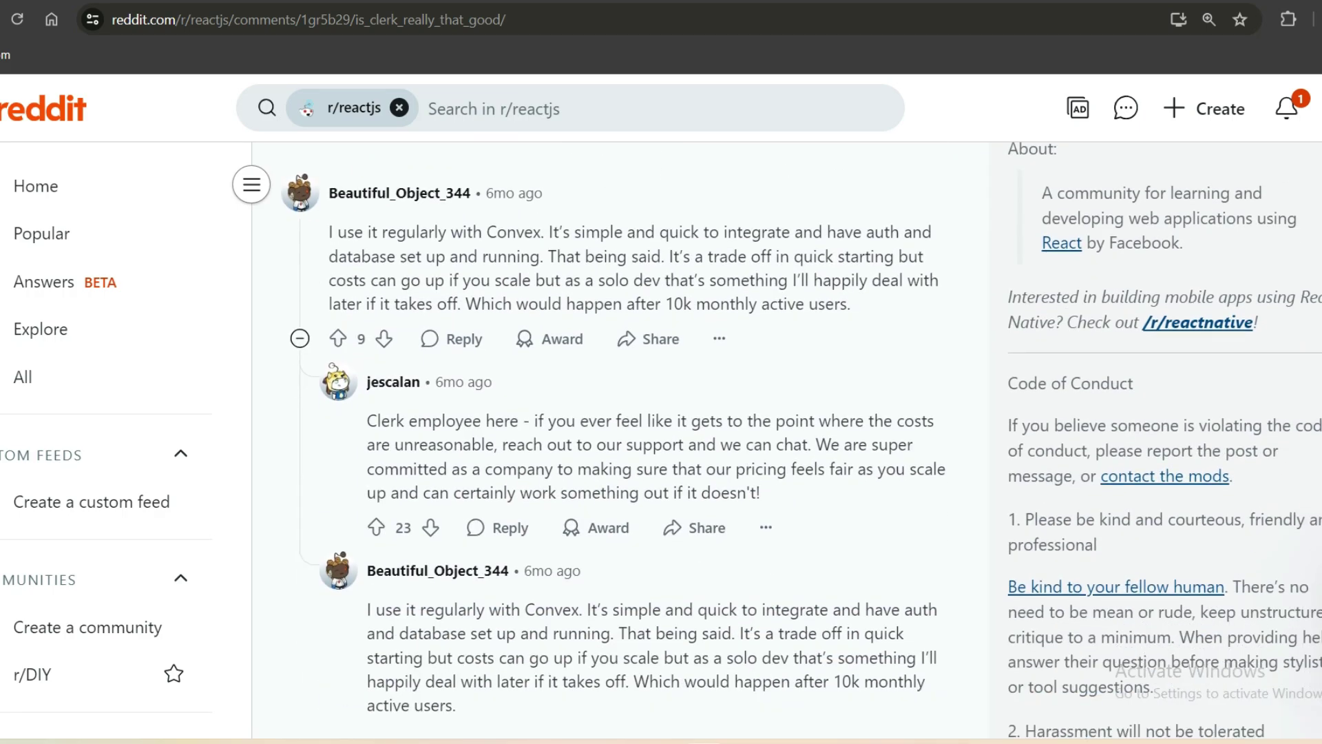
scroll(1253, 245, down, 1)
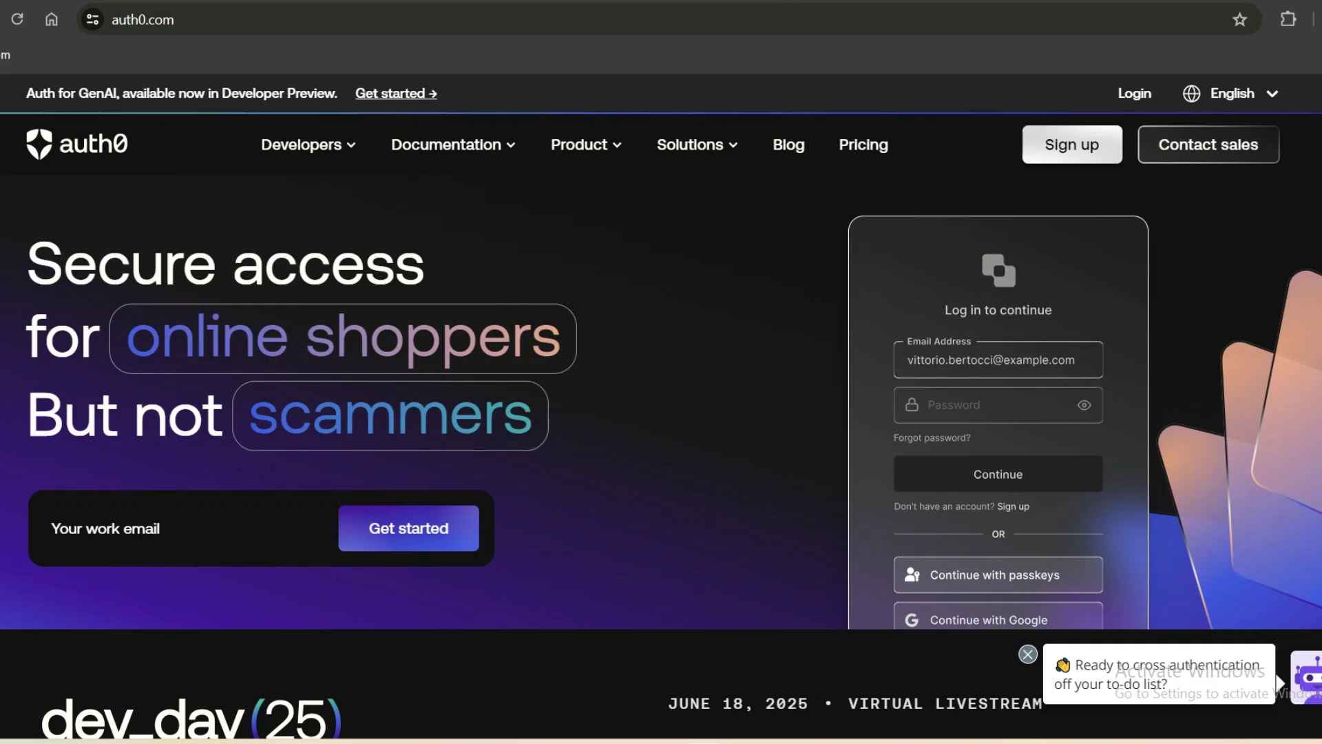
scroll(662, 455, down, 3)
scroll(661, 455, down, 2)
scroll(661, 455, down, 3)
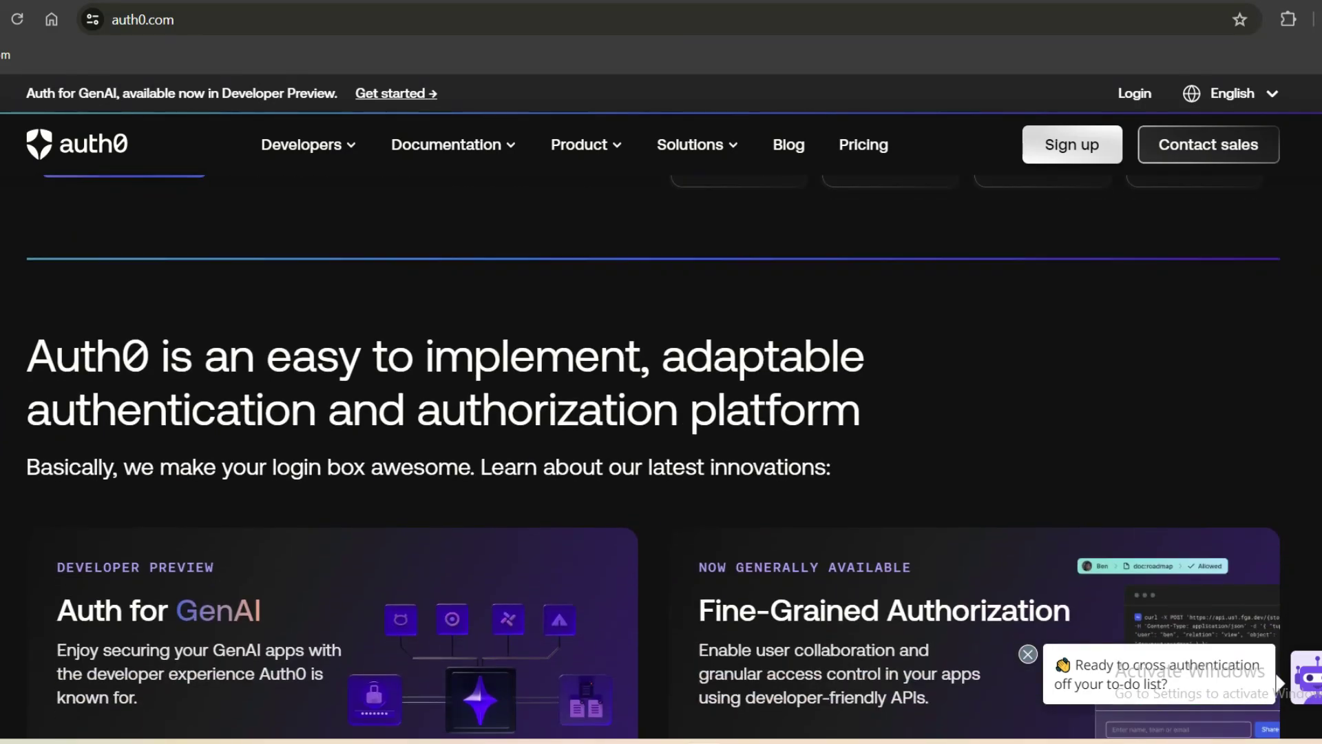
scroll(662, 455, down, 1)
scroll(661, 454, down, 2)
scroll(662, 454, down, 4)
scroll(662, 455, down, 2)
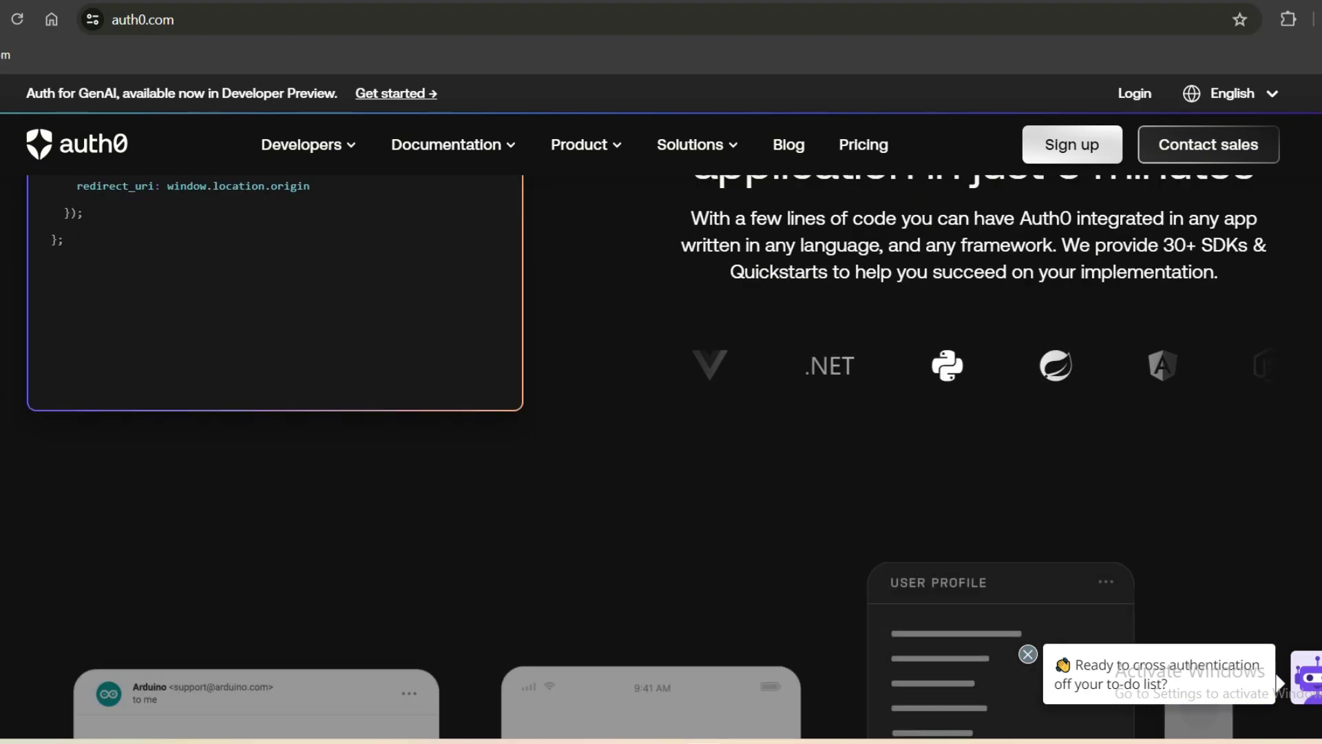
scroll(662, 455, down, 4)
scroll(661, 455, down, 2)
scroll(662, 455, down, 2)
scroll(661, 455, down, 2)
scroll(661, 455, down, 3)
scroll(662, 454, down, 1)
scroll(662, 454, up, 2)
scroll(661, 455, up, 3)
scroll(662, 455, down, 5)
scroll(662, 456, down, 2)
scroll(662, 455, down, 3)
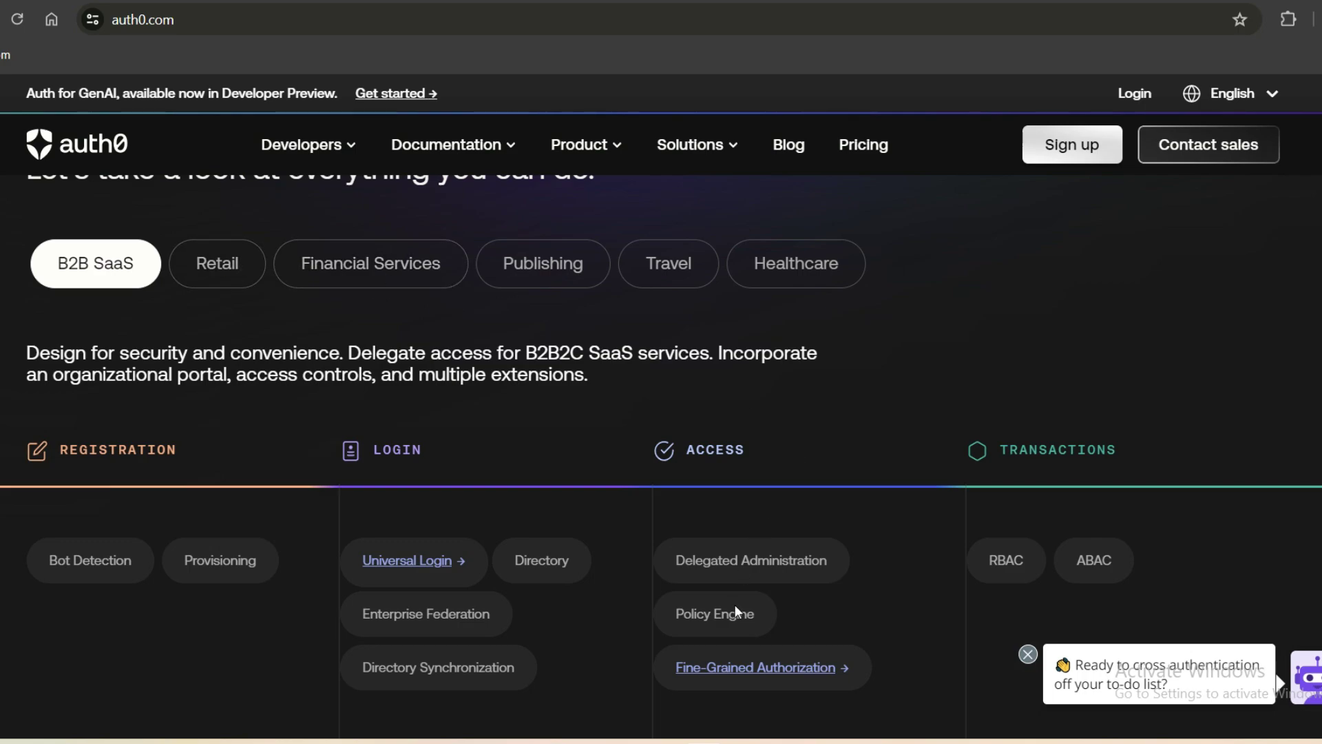
scroll(662, 454, down, 4)
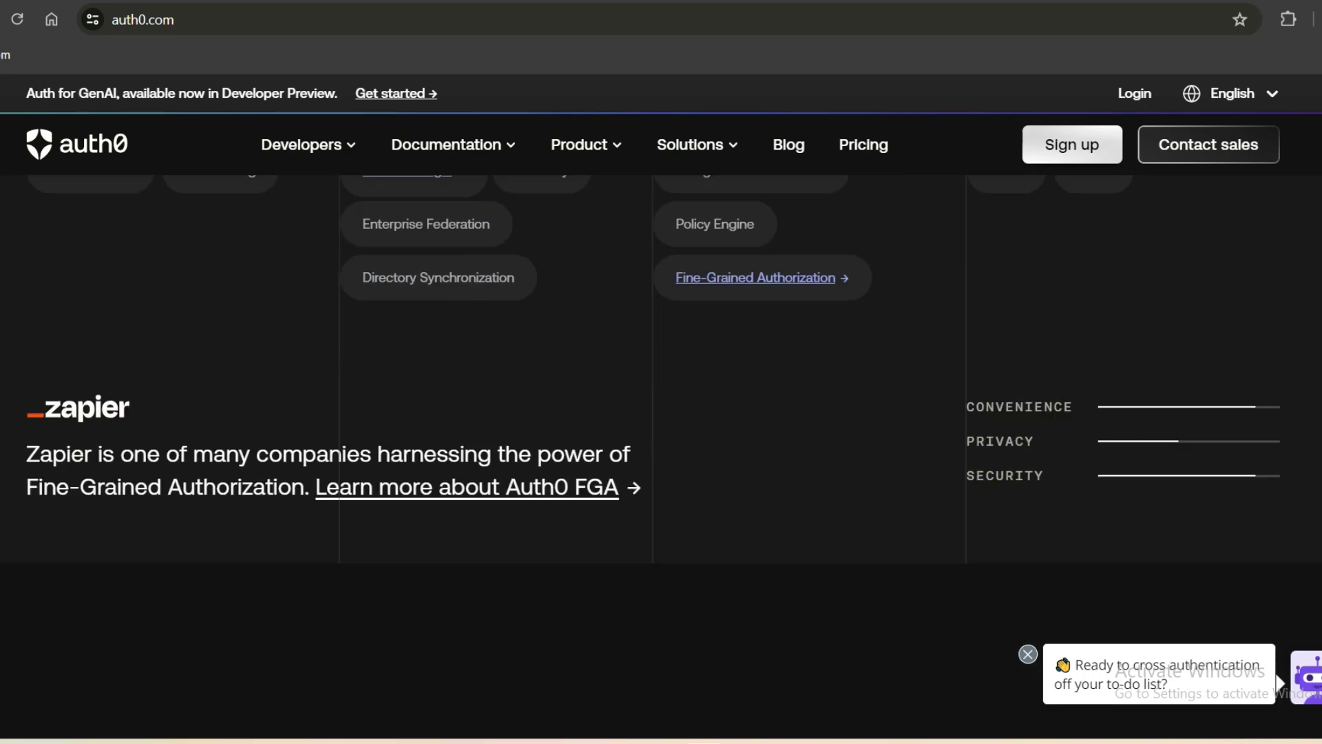
scroll(662, 454, down, 3)
scroll(661, 456, down, 4)
scroll(662, 455, down, 4)
scroll(662, 454, down, 5)
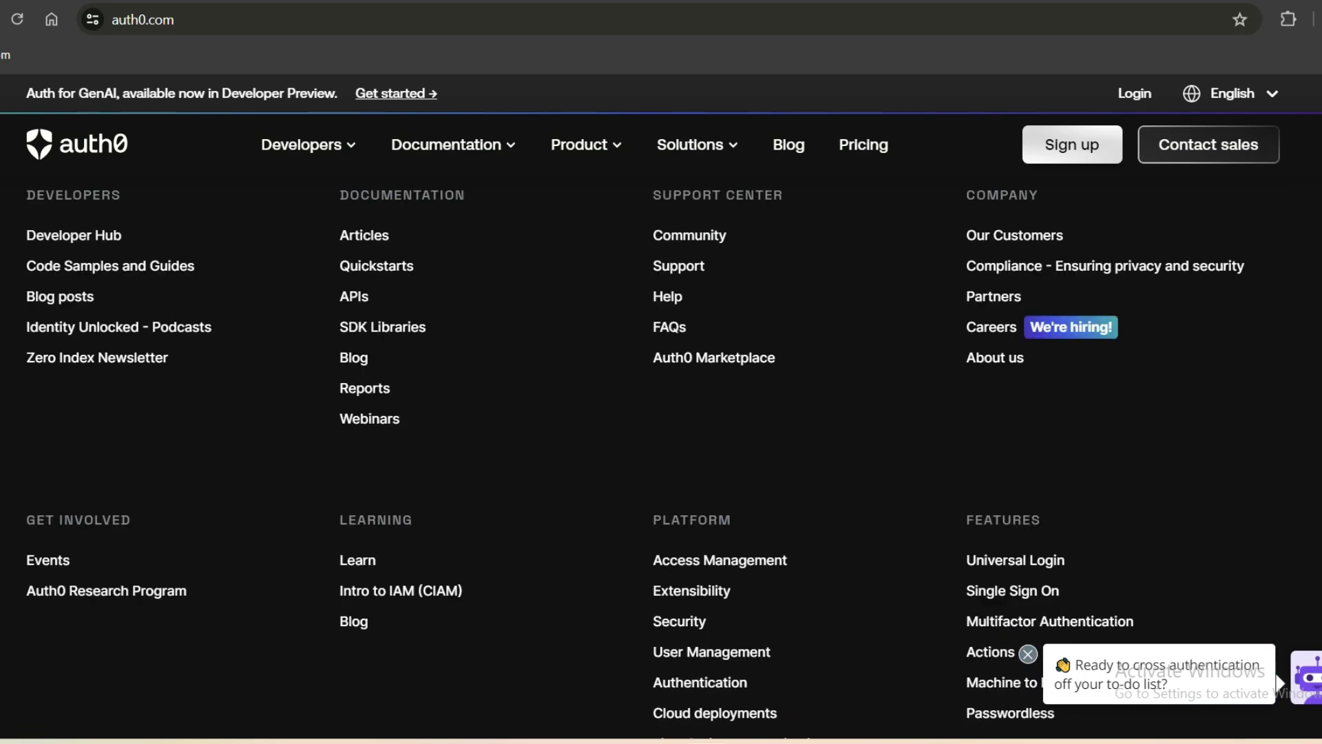
scroll(662, 454, down, 3)
scroll(661, 455, up, 2)
scroll(661, 456, up, 7)
scroll(927, 706, up, 1)
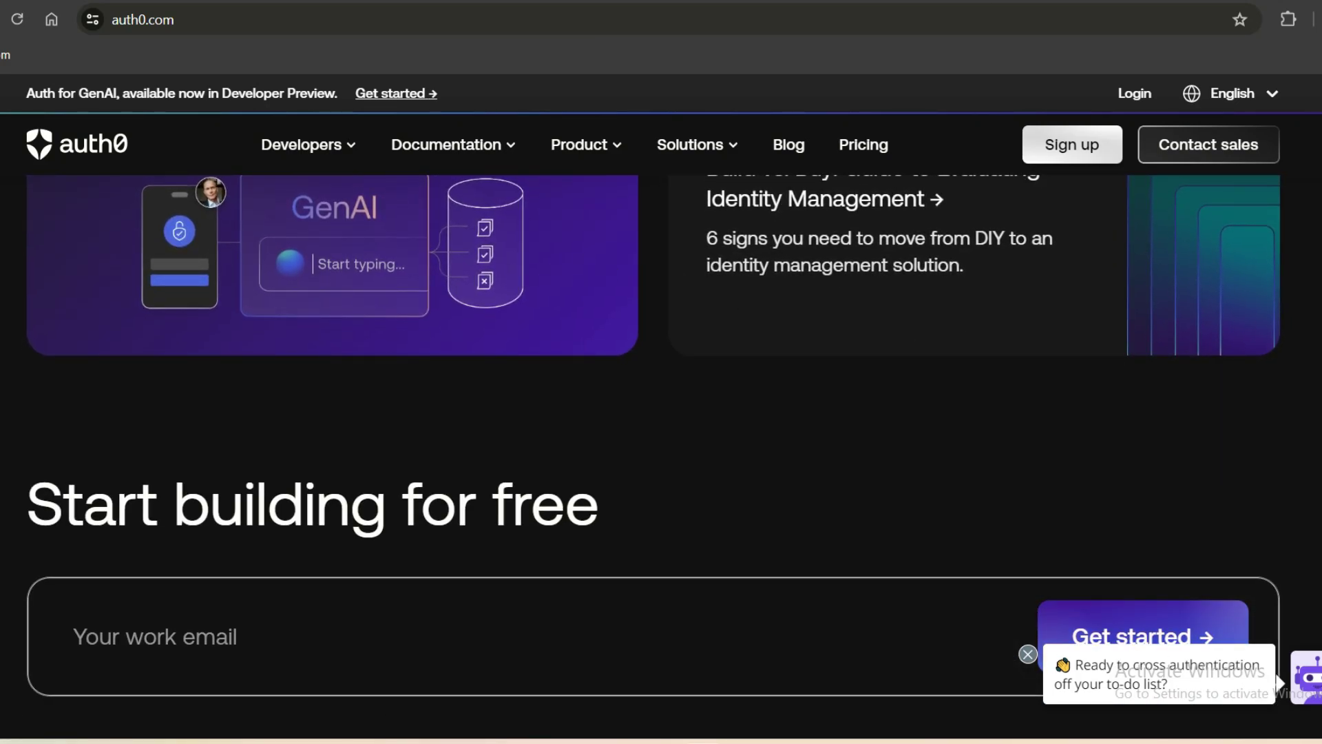
scroll(858, 259, up, 3)
scroll(858, 258, up, 3)
scroll(858, 208, up, 2)
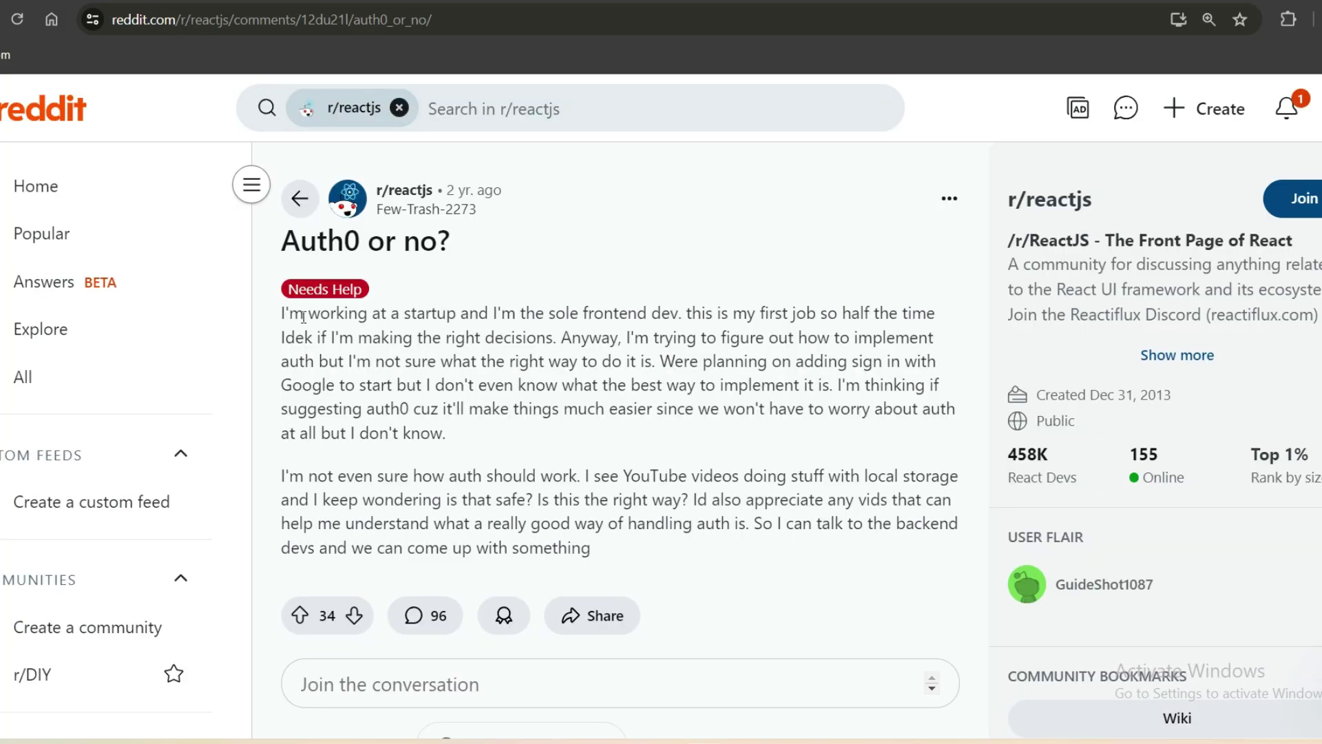
- Highlight the full body of the 'Auth0 or no?' post in yellow and save it
drag(303, 317, 653, 590)
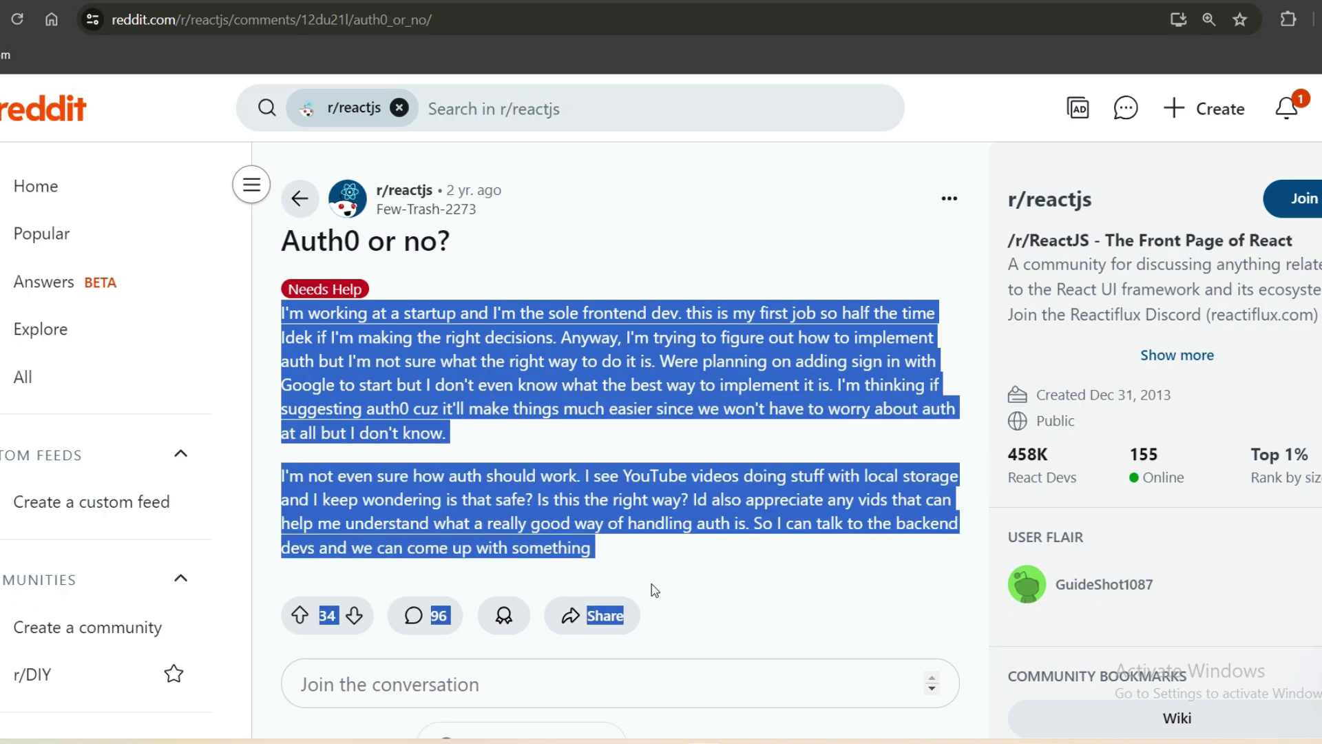
click(704, 616)
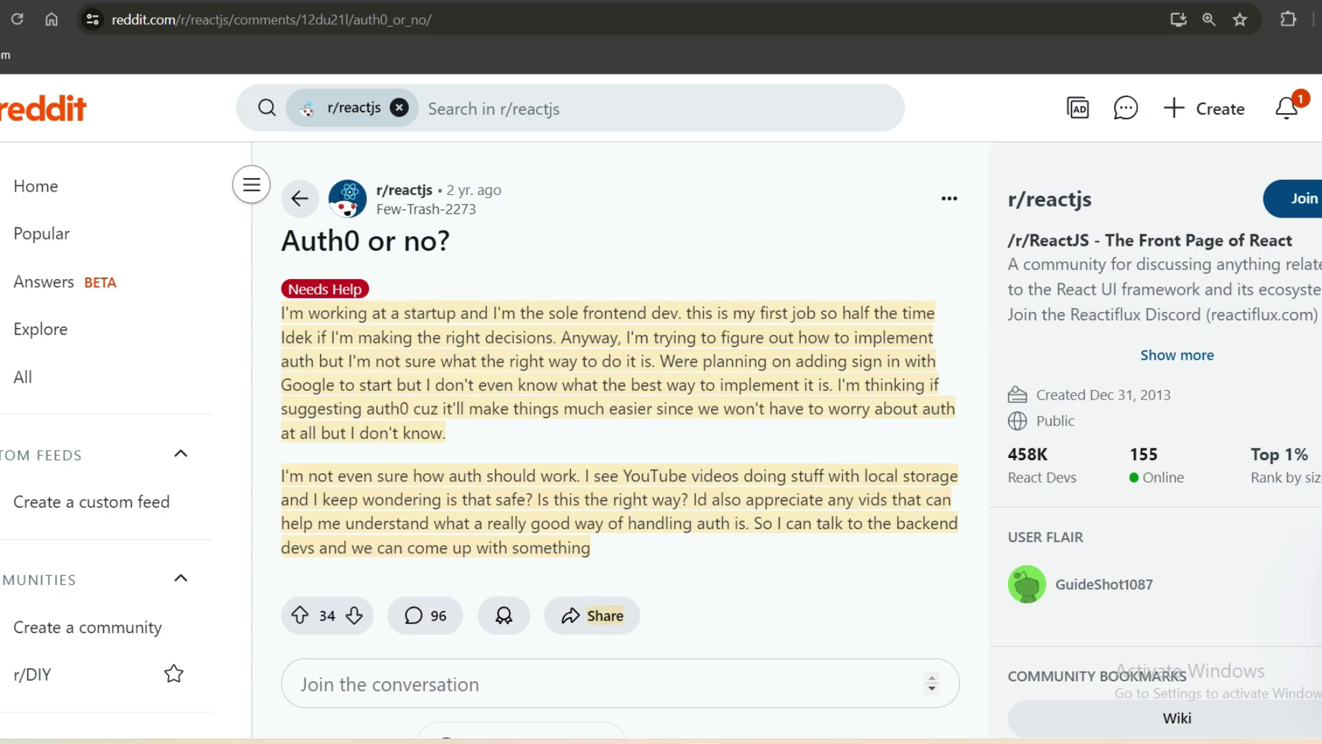
scroll(620, 464, down, 10)
scroll(621, 465, down, 5)
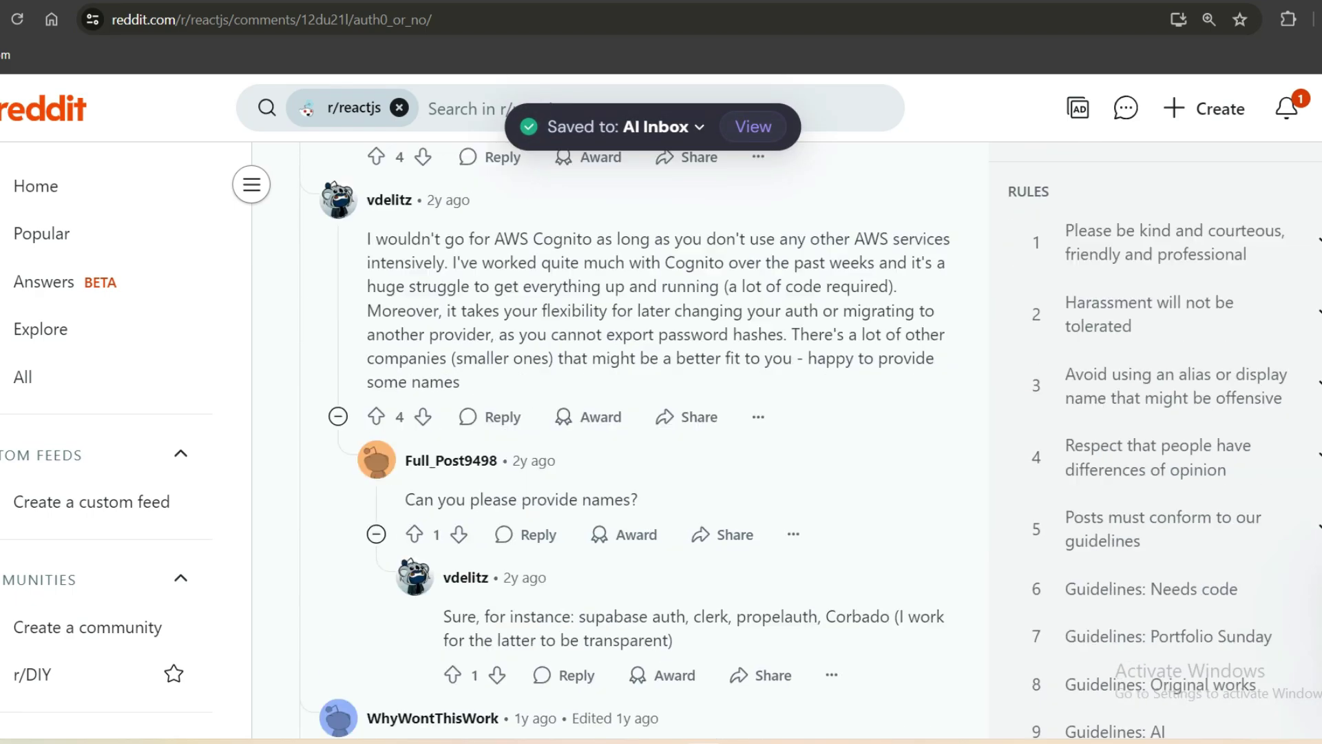
scroll(619, 465, down, 5)
scroll(621, 465, down, 5)
scroll(619, 445, down, 5)
scroll(620, 444, down, 4)
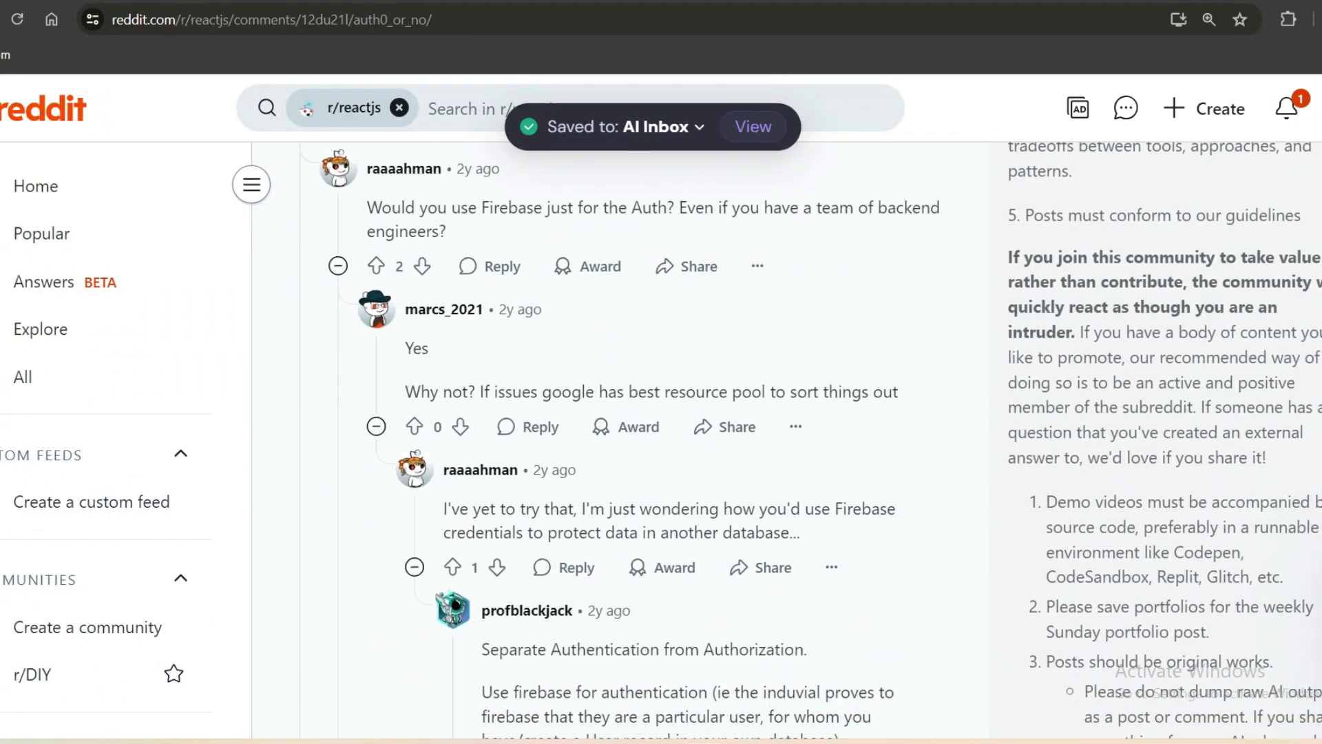
scroll(1252, 184, down, 2)
scroll(1252, 184, down, 2)
scroll(1252, 184, down, 5)
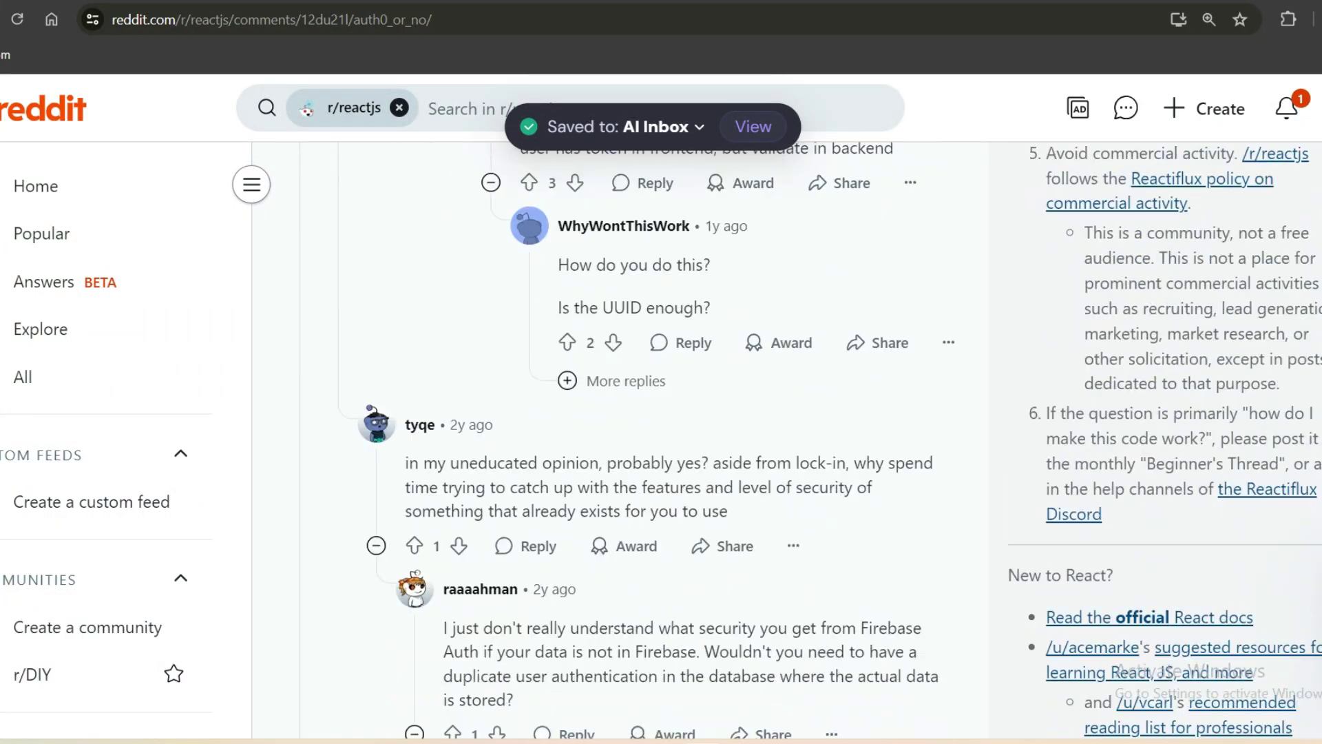
scroll(1252, 184, down, 5)
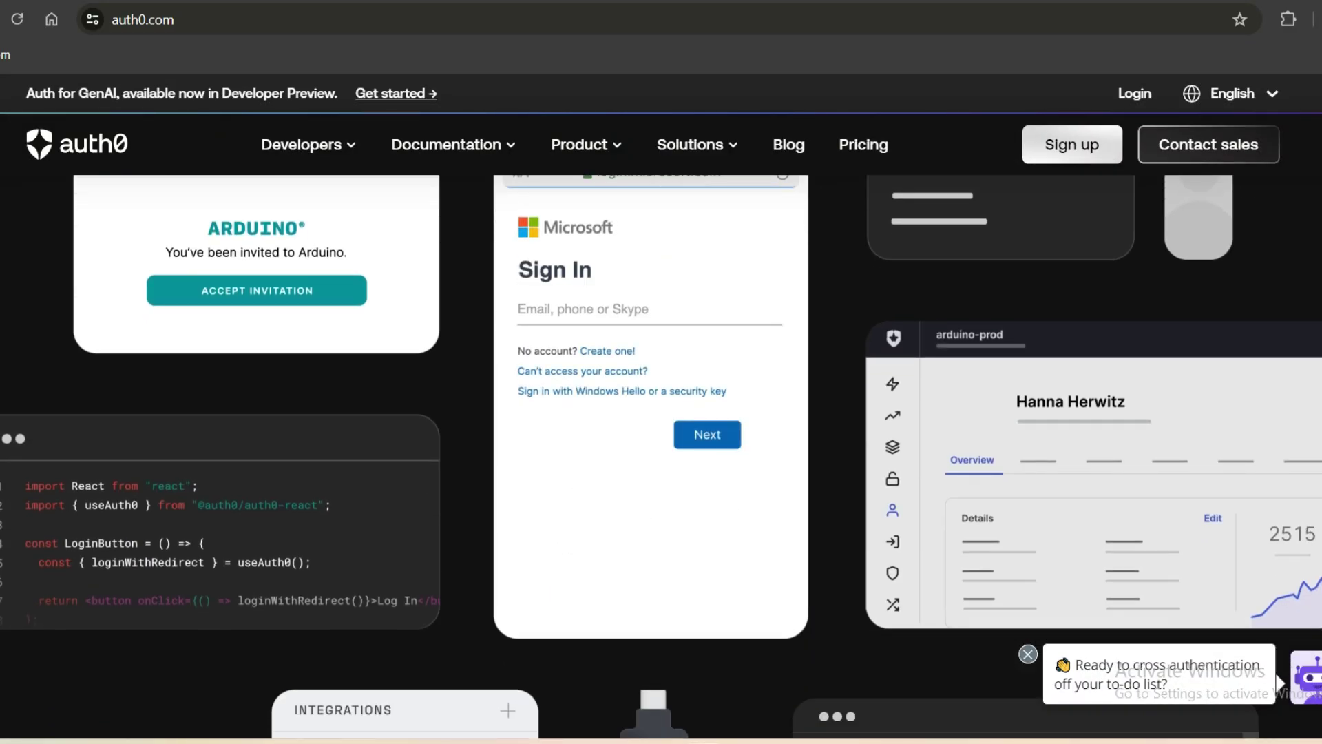
scroll(662, 455, down, 5)
scroll(661, 456, down, 5)
scroll(662, 455, up, 1)
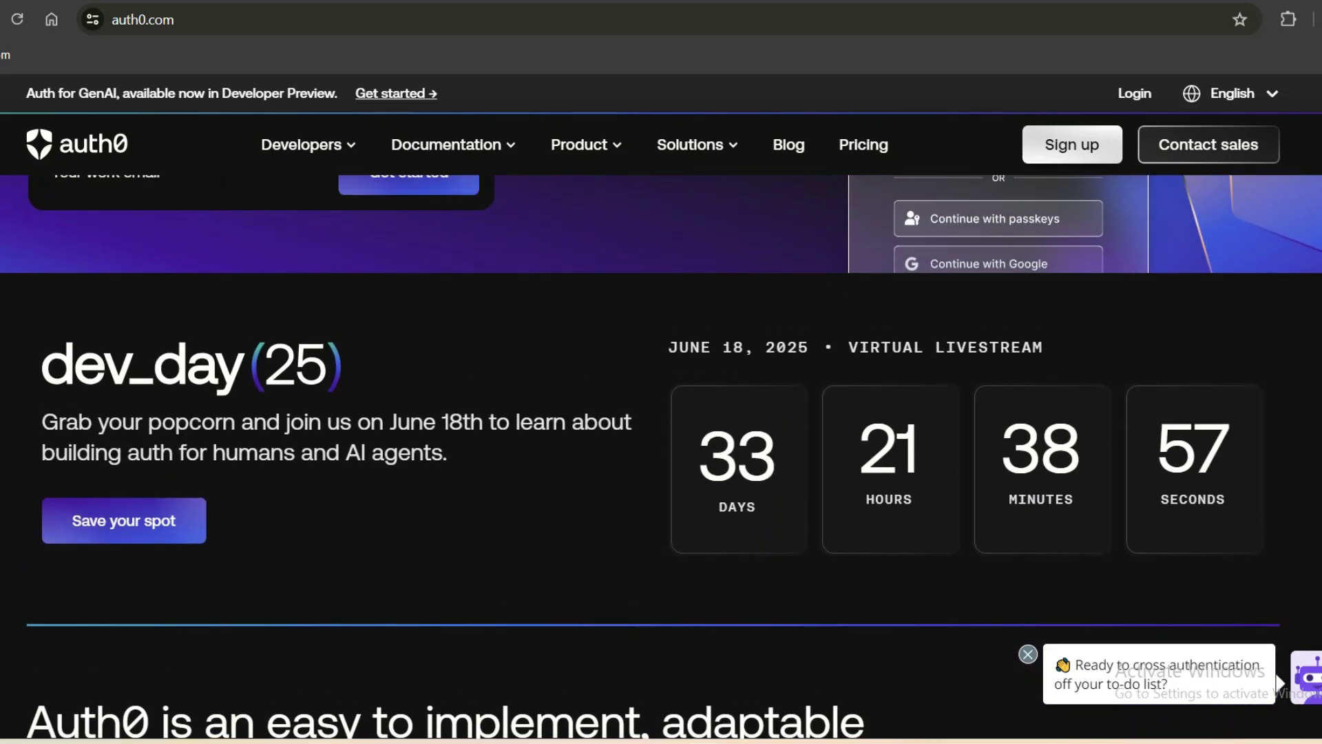
scroll(662, 454, up, 3)
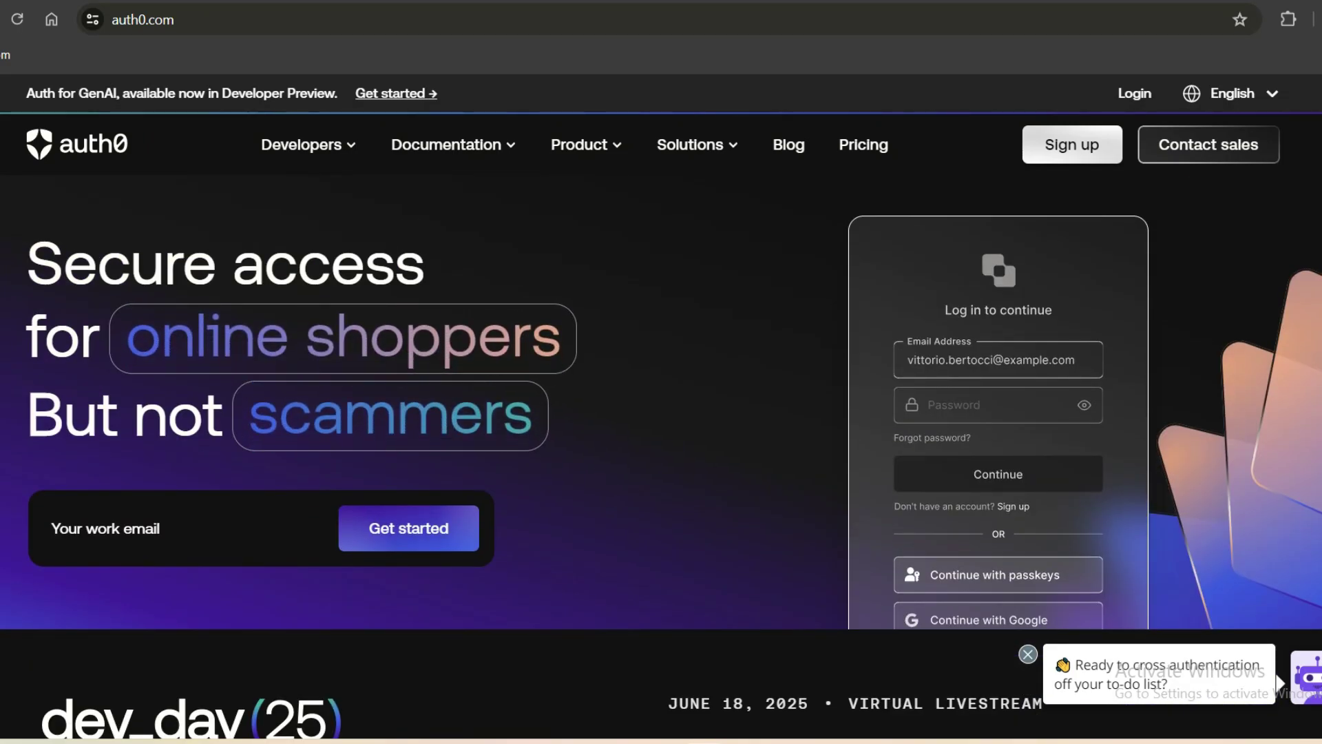
scroll(662, 454, down, 5)
scroll(661, 455, down, 10)
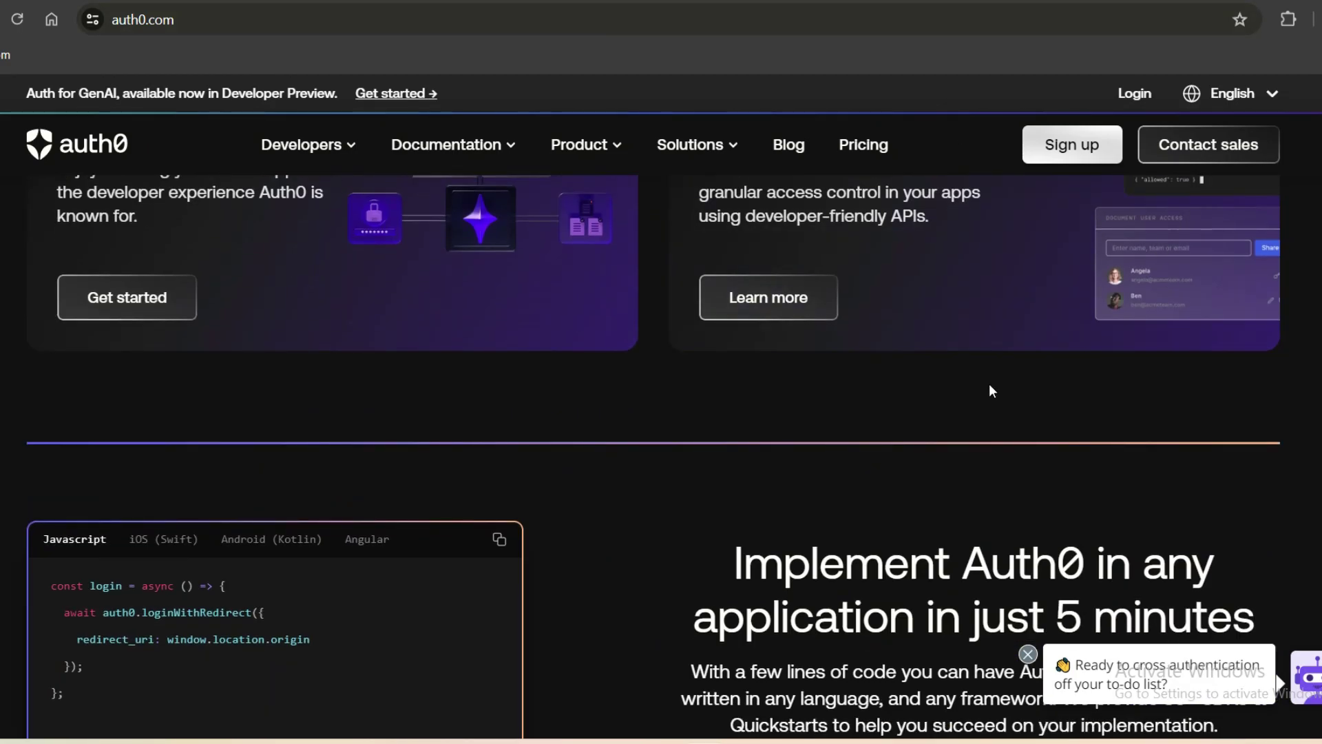
scroll(662, 455, down, 2)
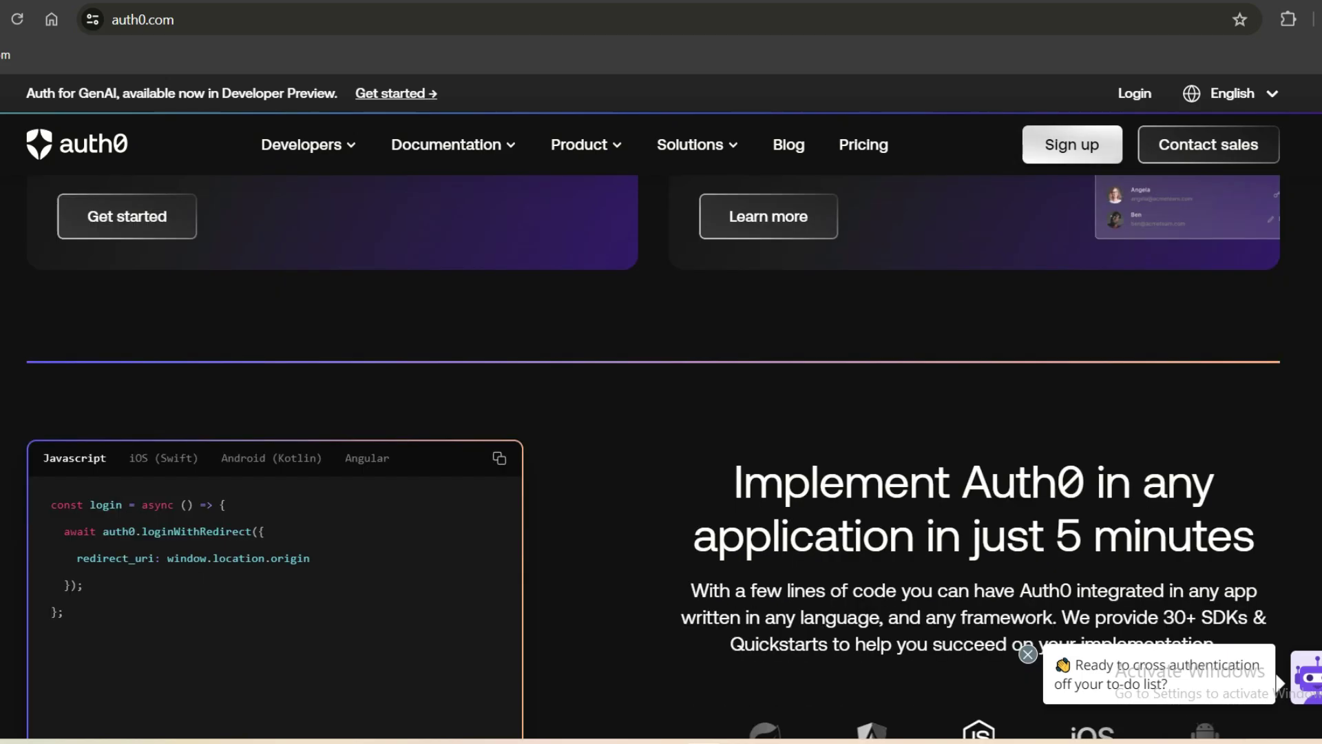
scroll(661, 455, down, 5)
scroll(661, 455, down, 5)
scroll(661, 455, down, 5)
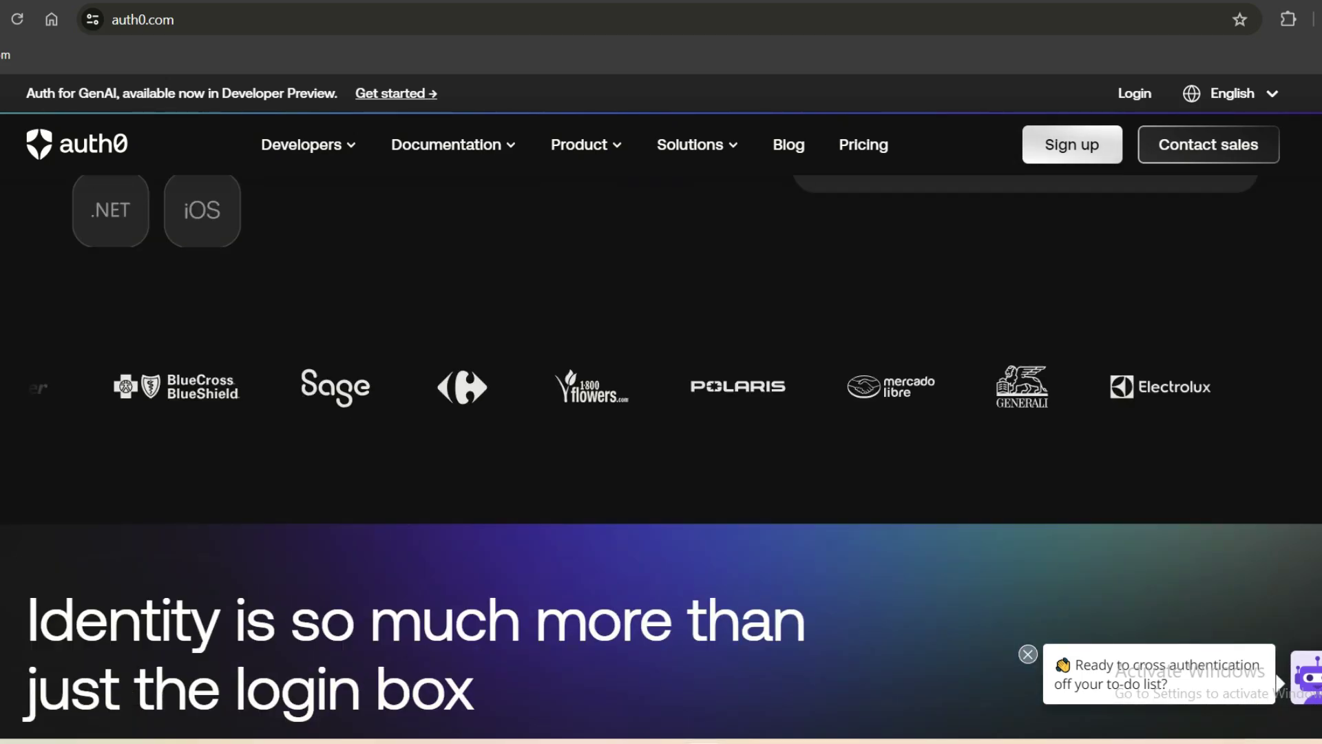
scroll(662, 455, down, 3)
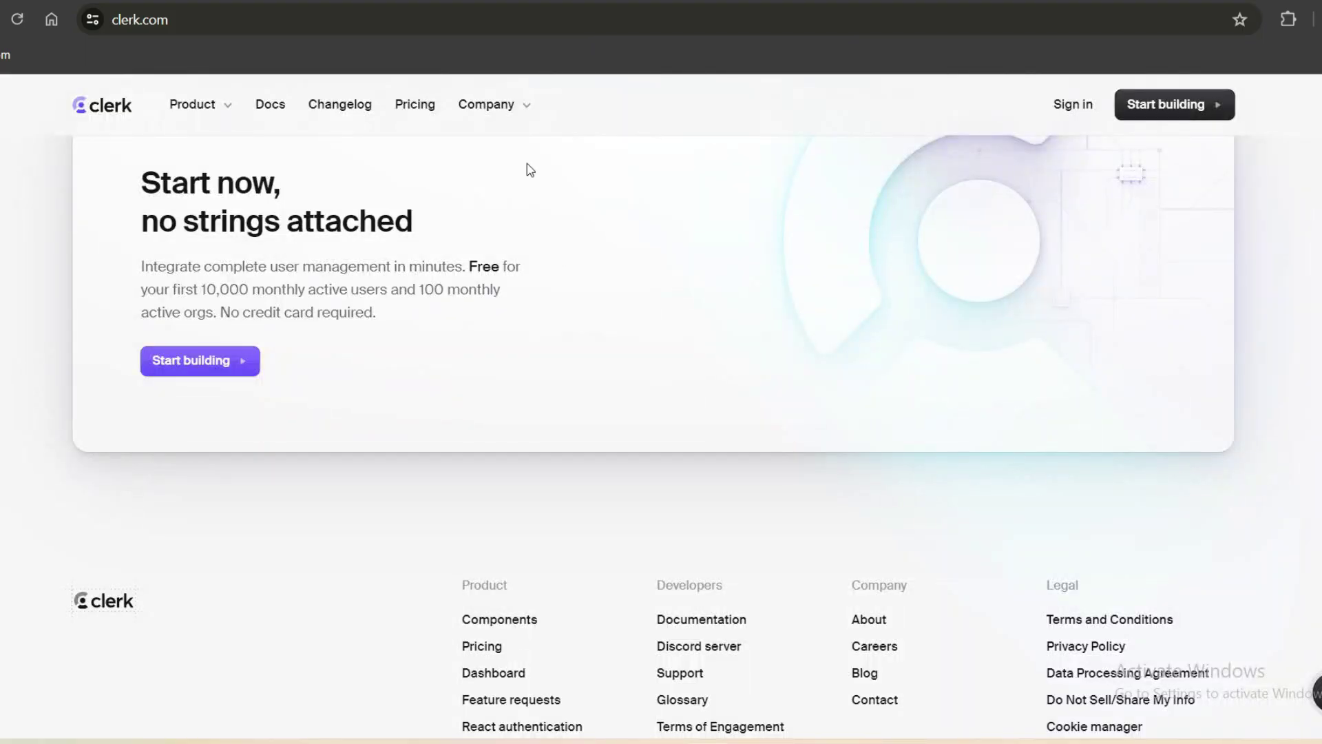
scroll(662, 434, up, 10)
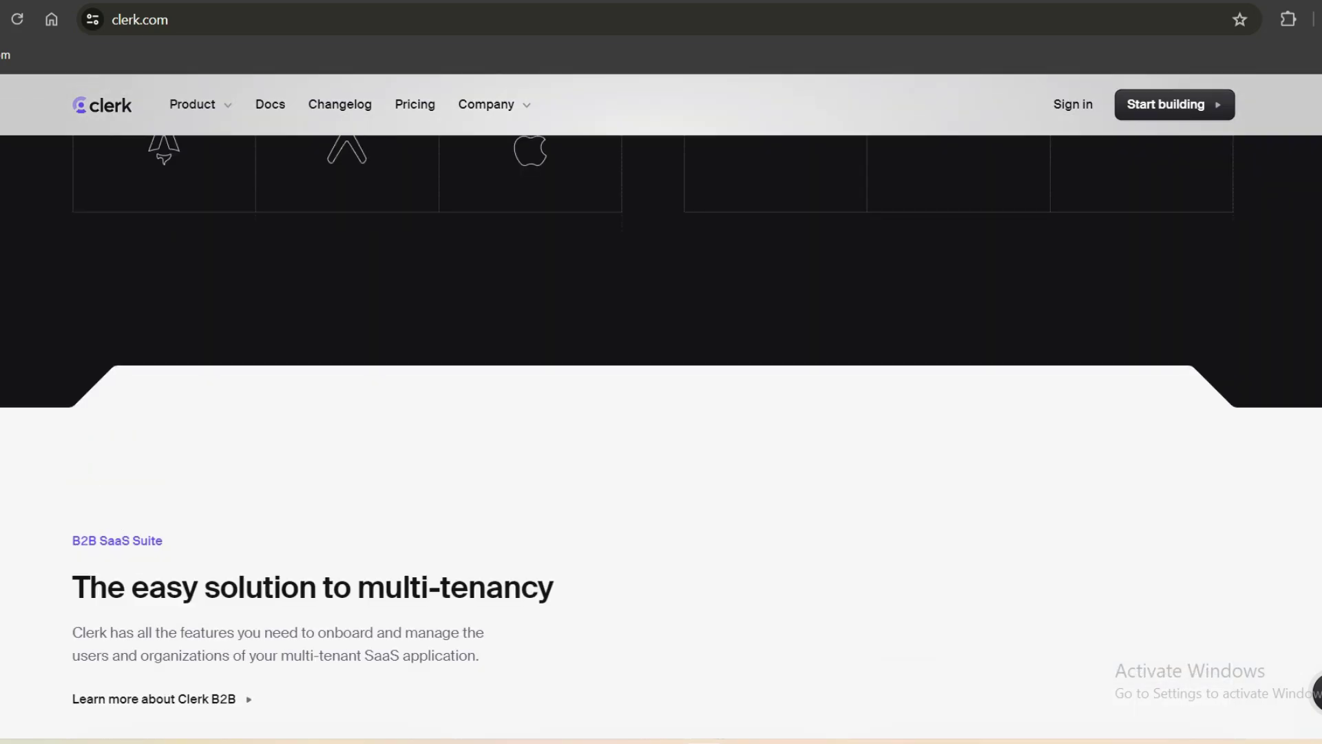
scroll(662, 434, up, 4)
scroll(661, 434, down, 2)
scroll(661, 434, up, 5)
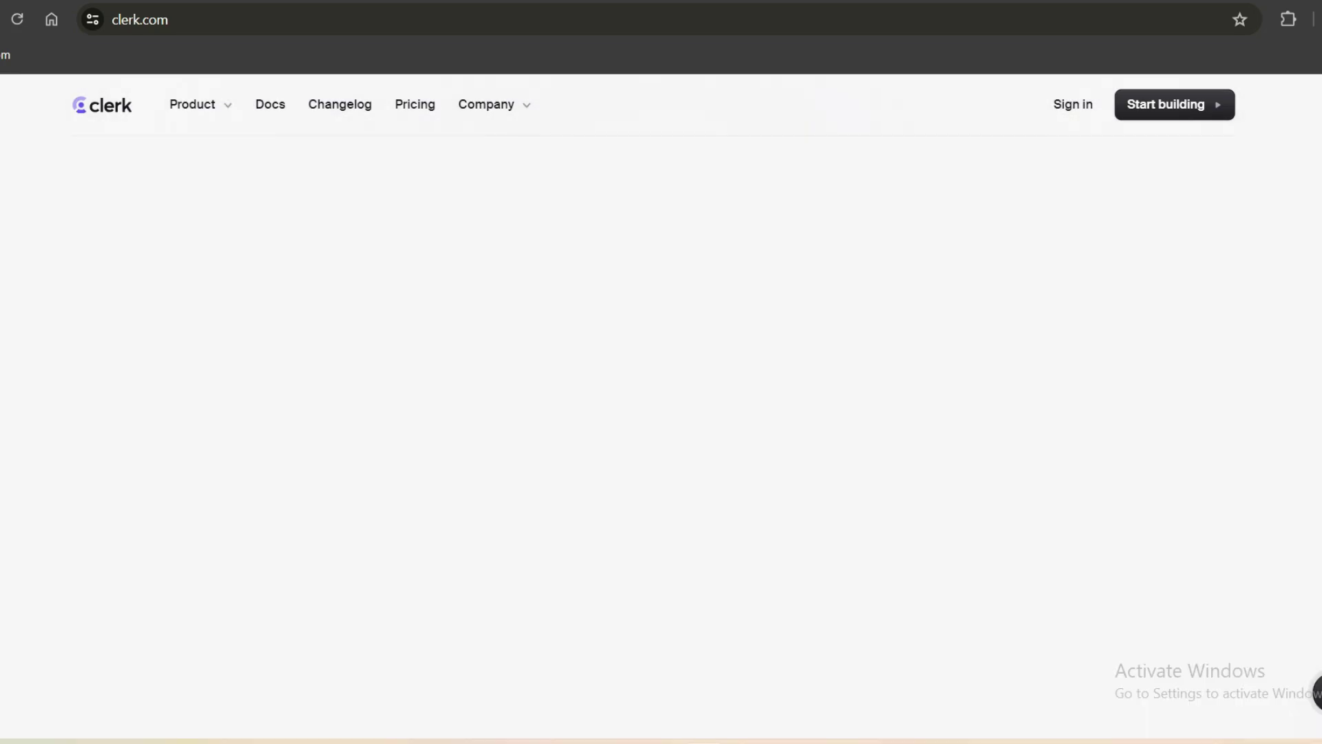
scroll(662, 414, up, 2)
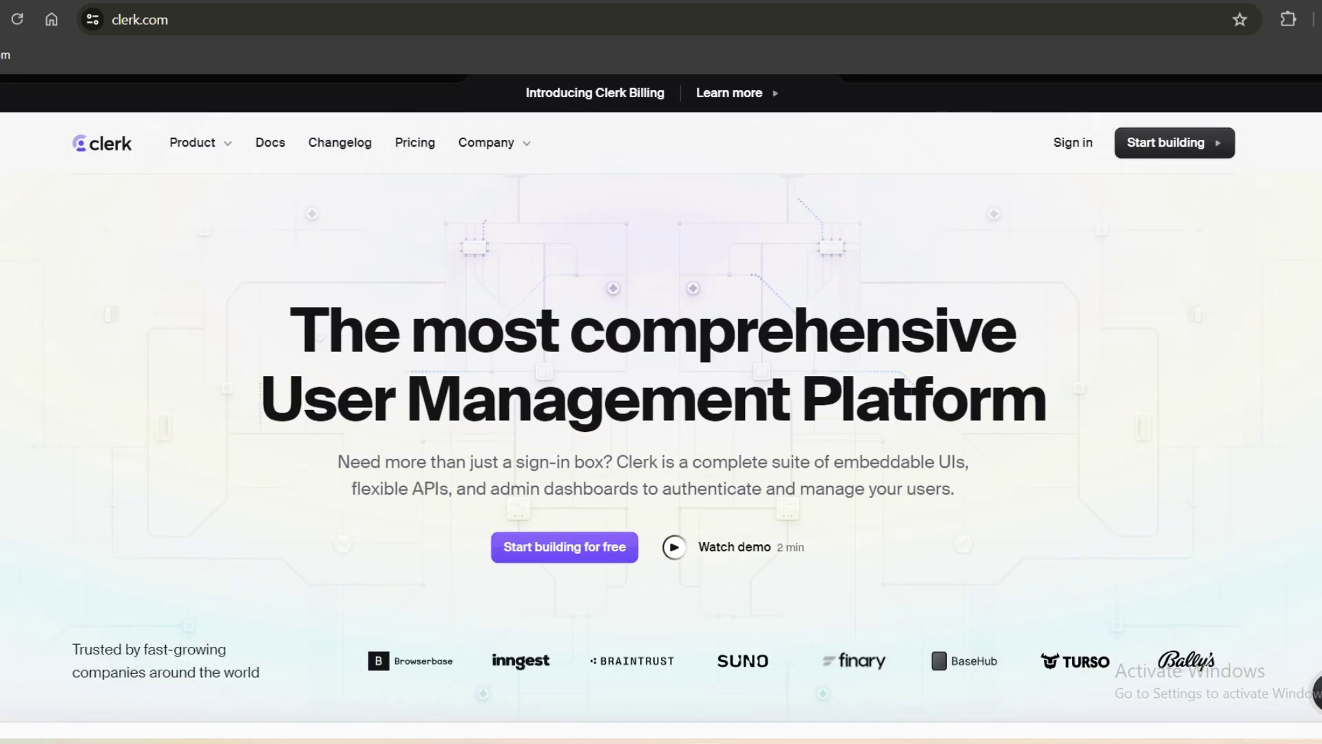
scroll(661, 413, down, 5)
scroll(662, 413, down, 3)
scroll(661, 413, down, 2)
scroll(661, 413, down, 2)
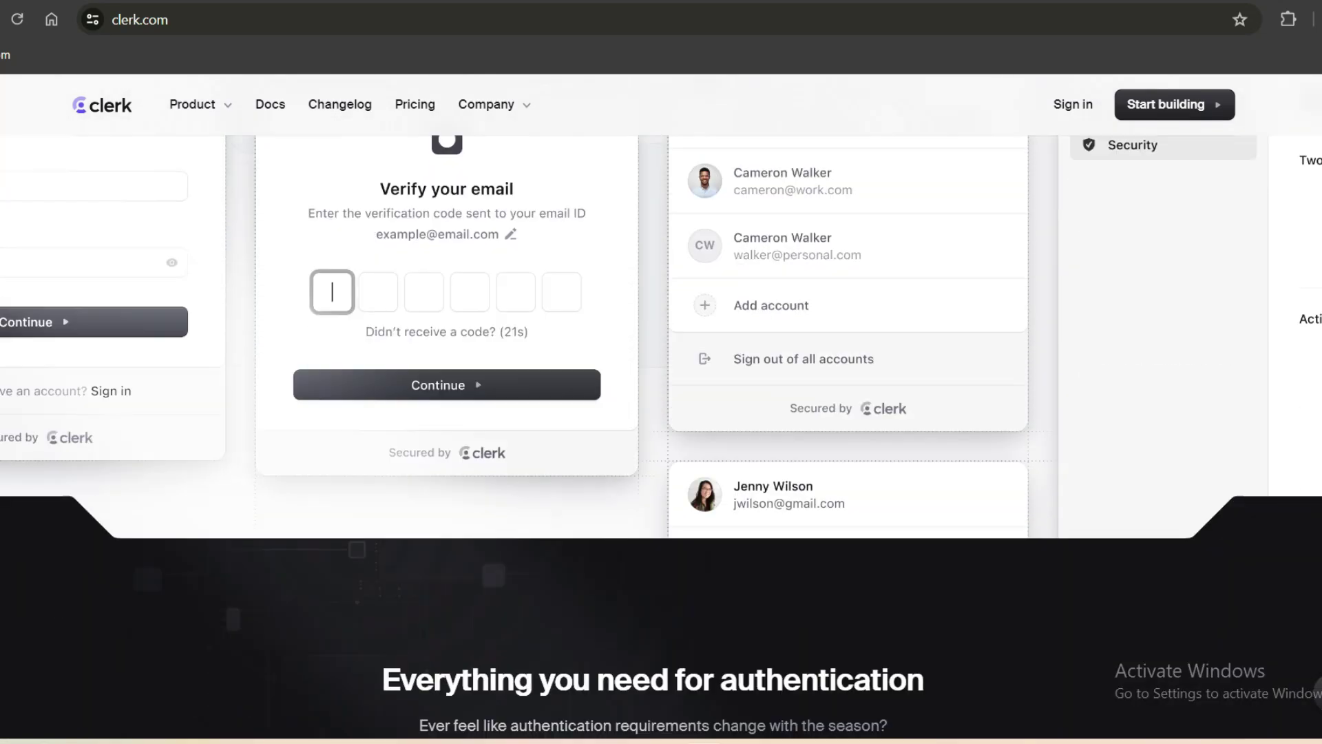
scroll(1063, 361, down, 3)
scroll(1063, 363, down, 3)
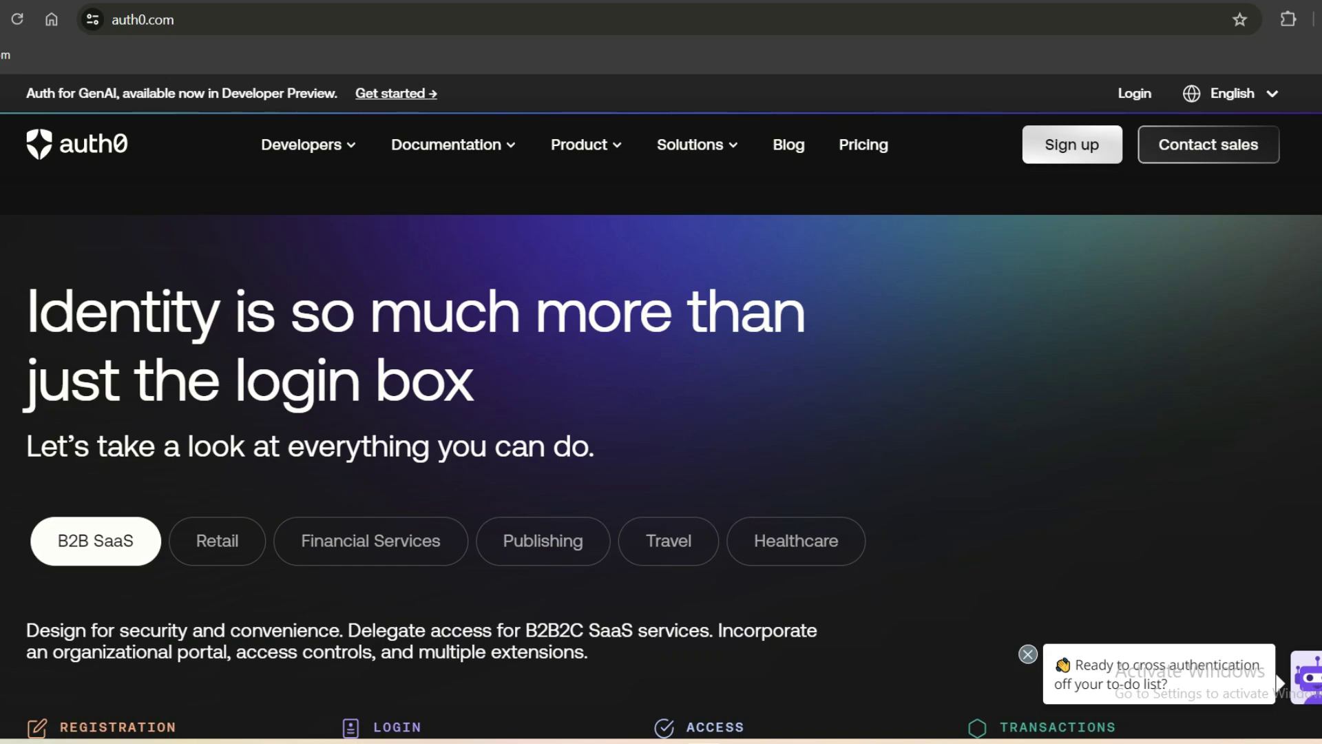
scroll(662, 455, down, 5)
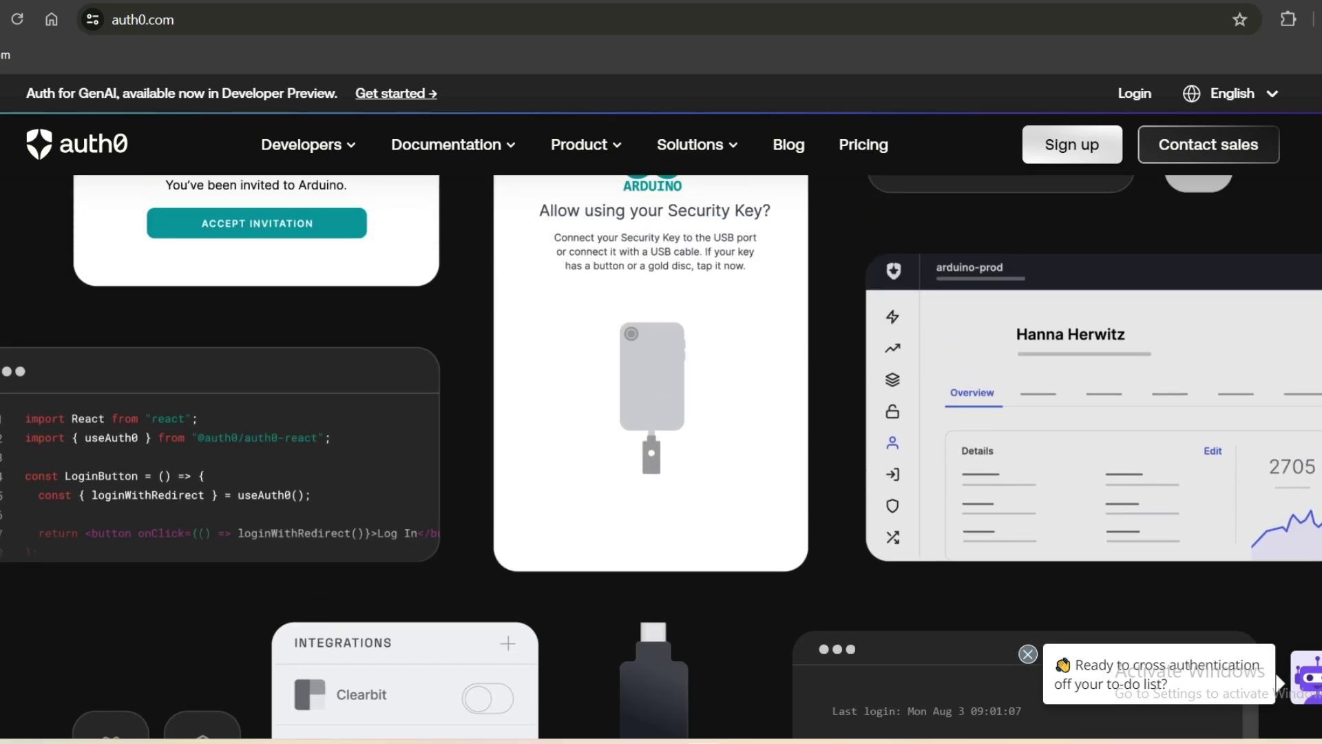
scroll(662, 455, up, 5)
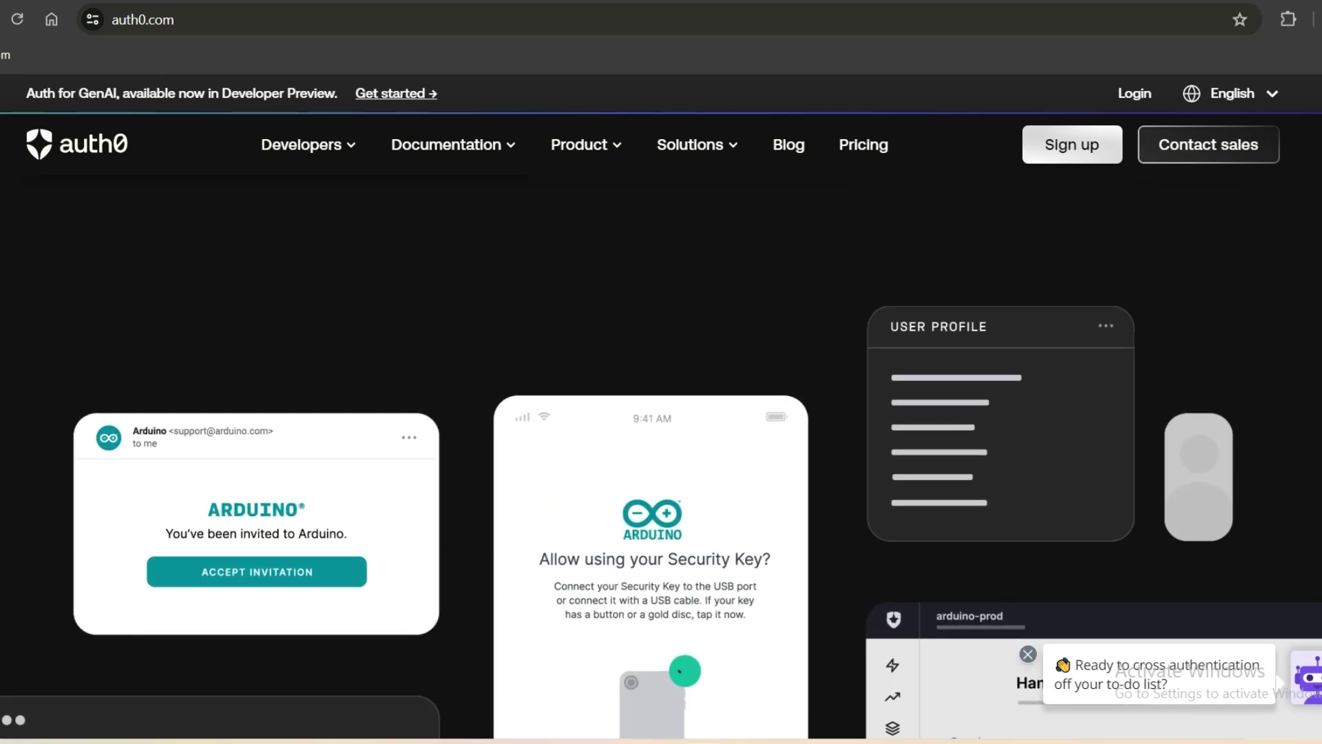
scroll(661, 455, up, 2)
scroll(662, 455, up, 1)
scroll(661, 454, up, 3)
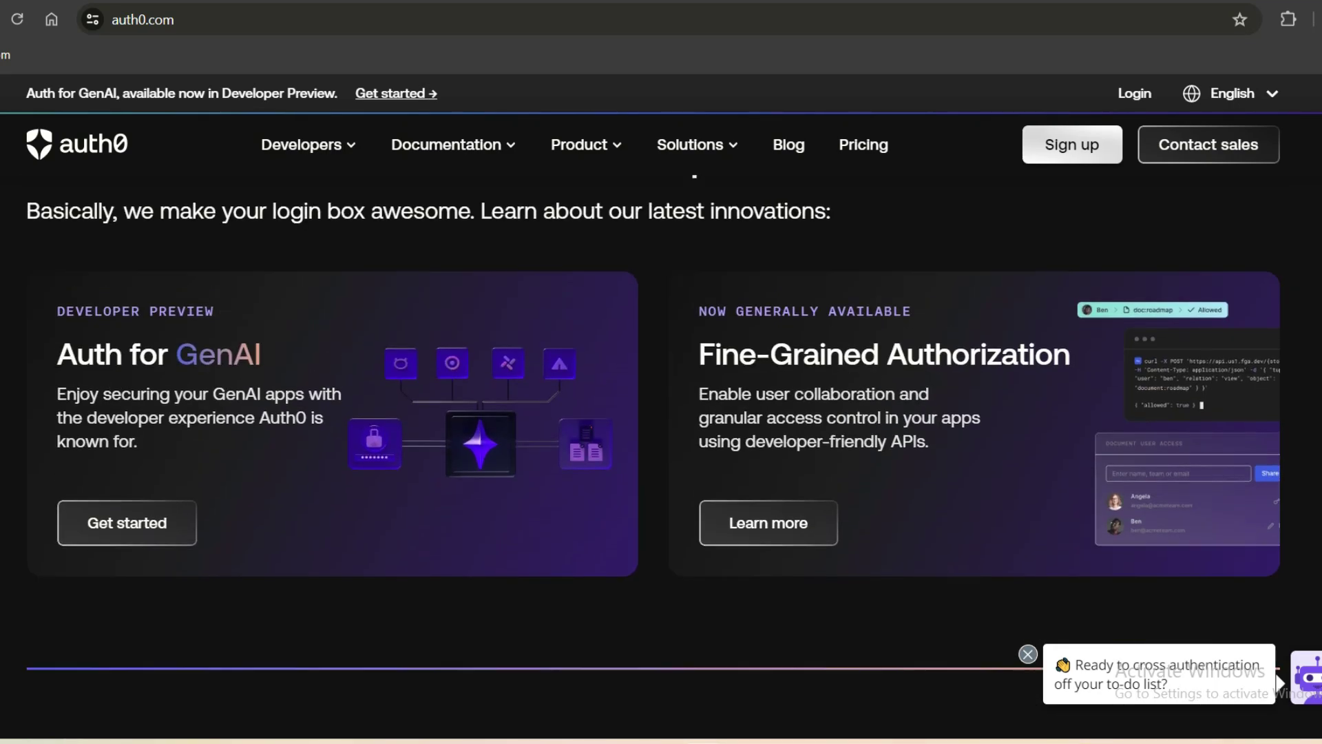
scroll(662, 455, up, 4)
scroll(662, 455, up, 2)
scroll(662, 454, up, 3)
scroll(661, 454, up, 1)
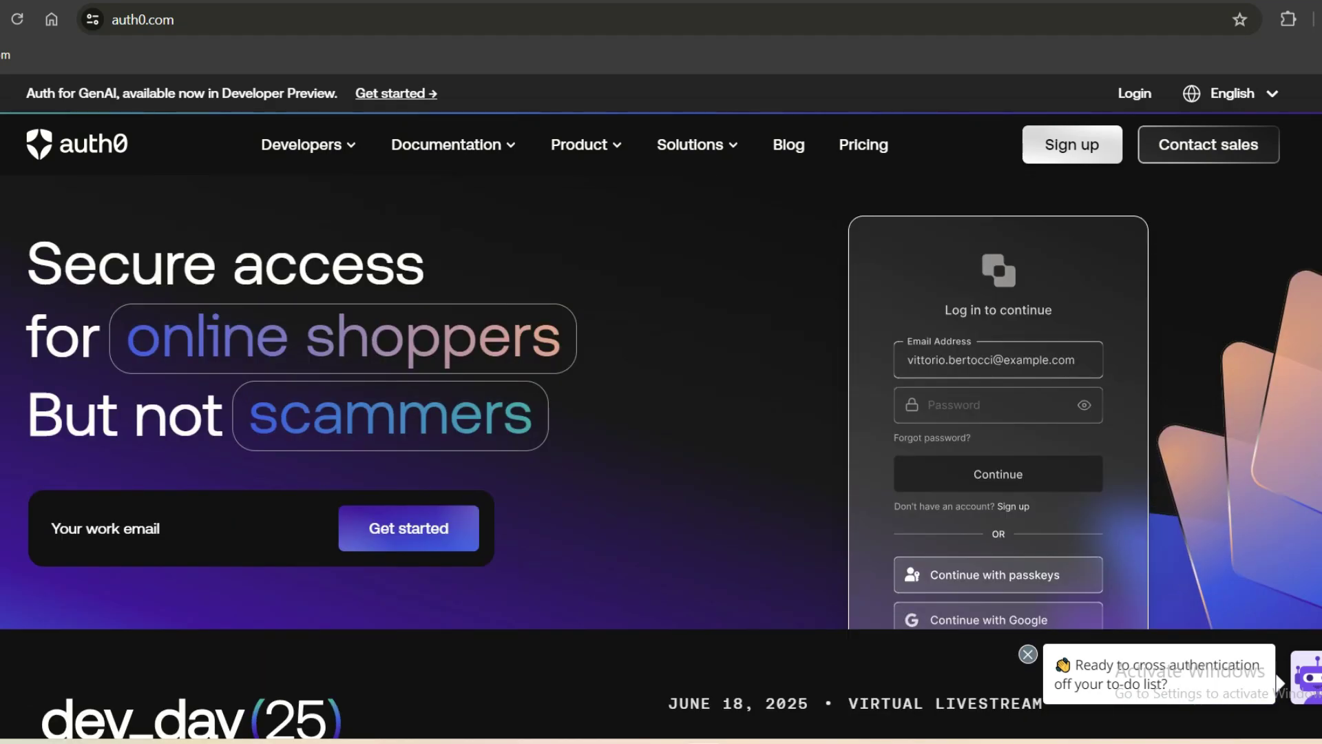